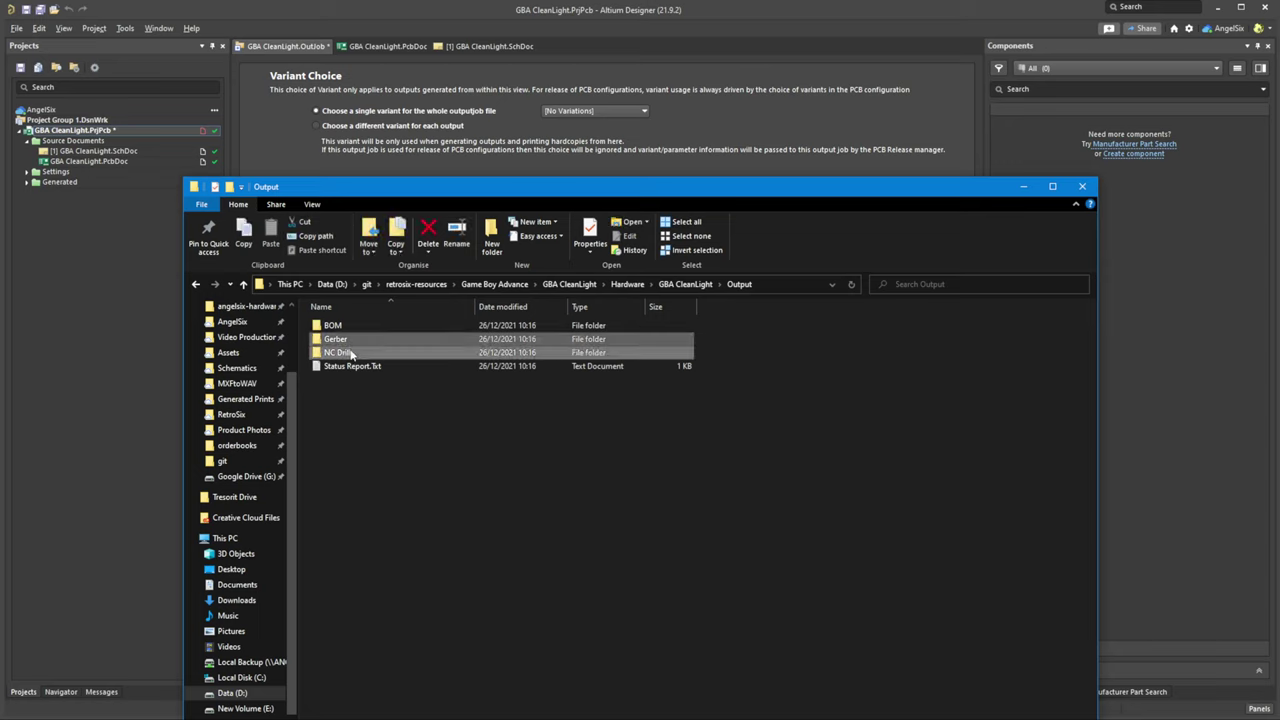
- Go from the Gerber folders up to GBA CleanLight > Release Files and open GBA CleanLight v1.0 Gerber Only.zip in WinRAR
right_click(369, 352)
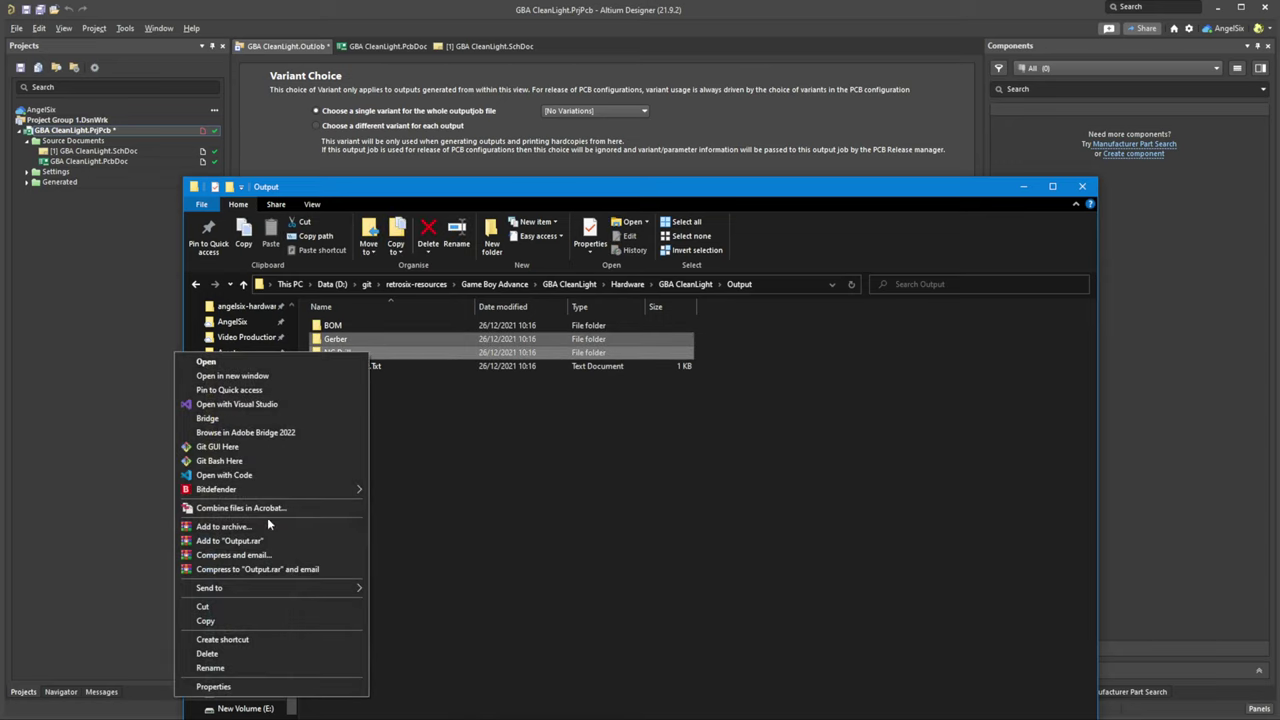
click(490, 525)
click(683, 284)
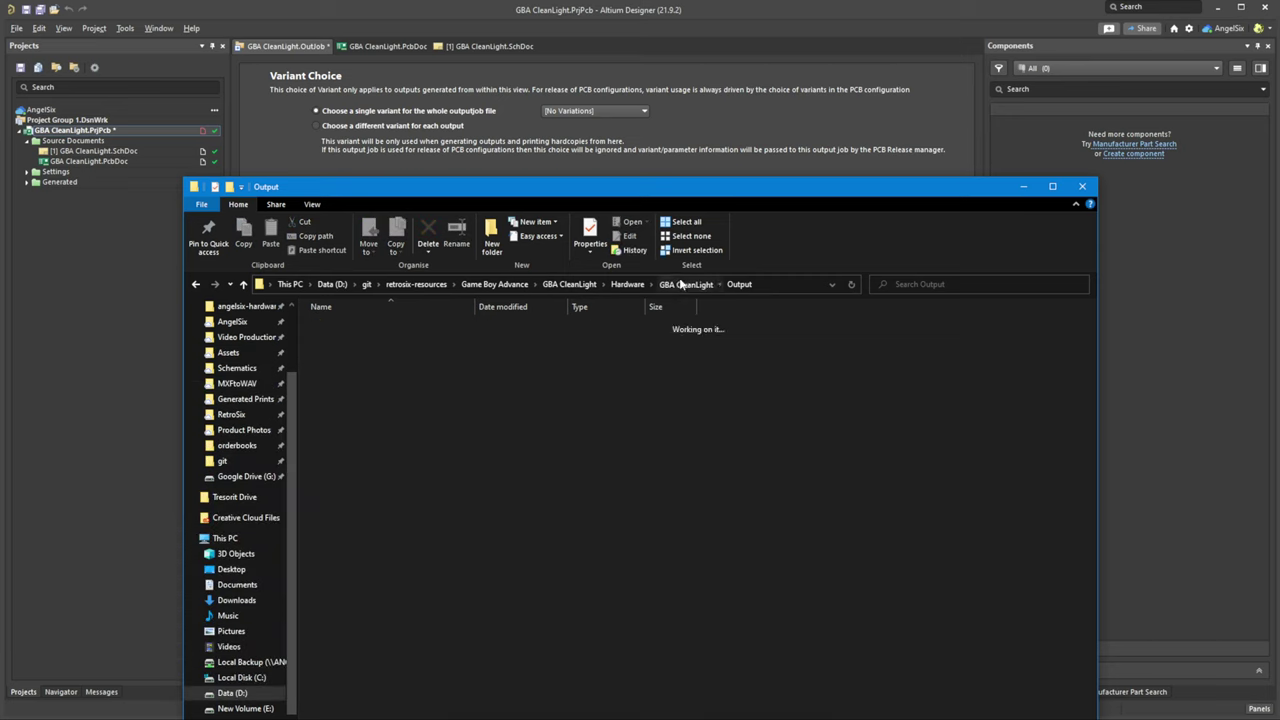
double_click(360, 339)
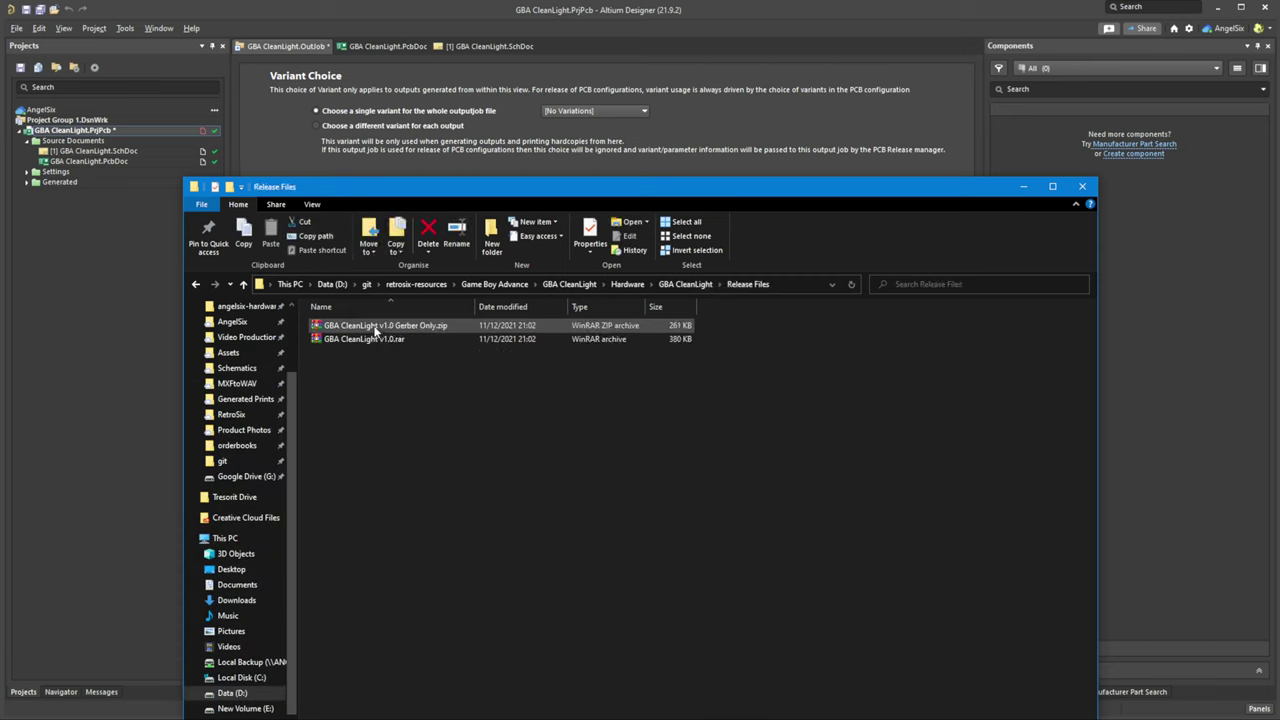
click(398, 410)
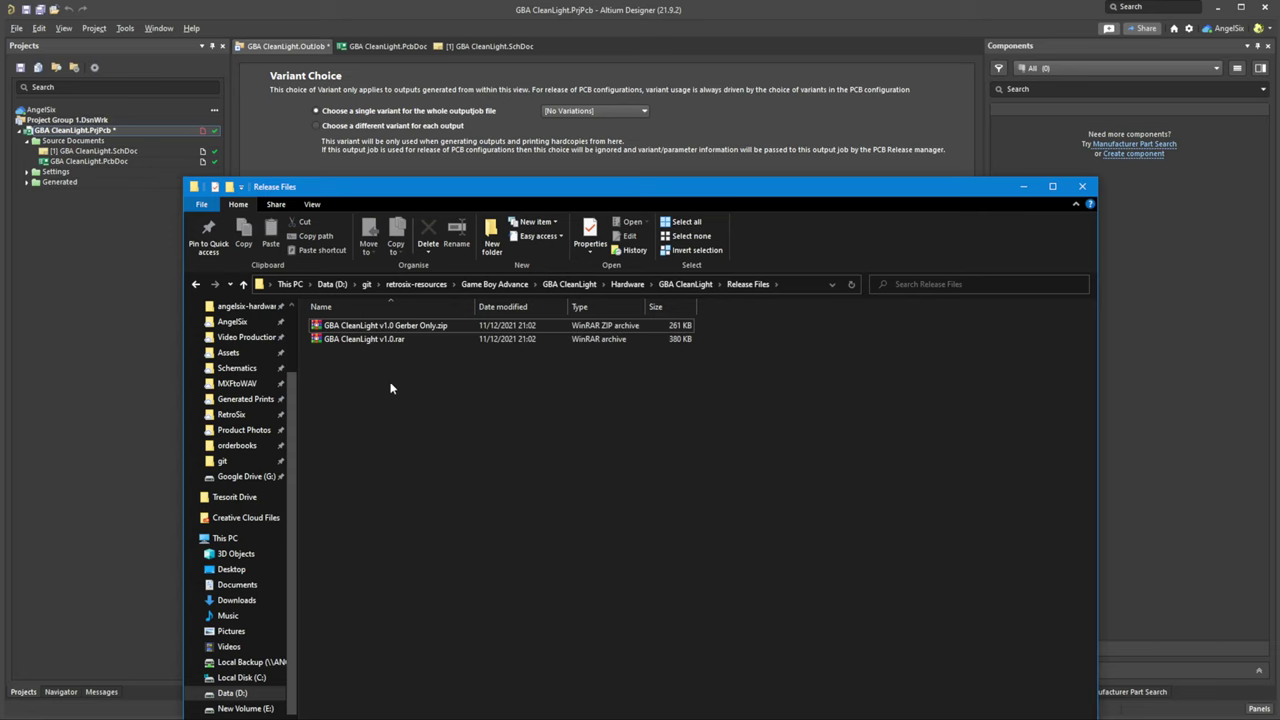
double_click(400, 326)
drag(283, 186, 393, 145)
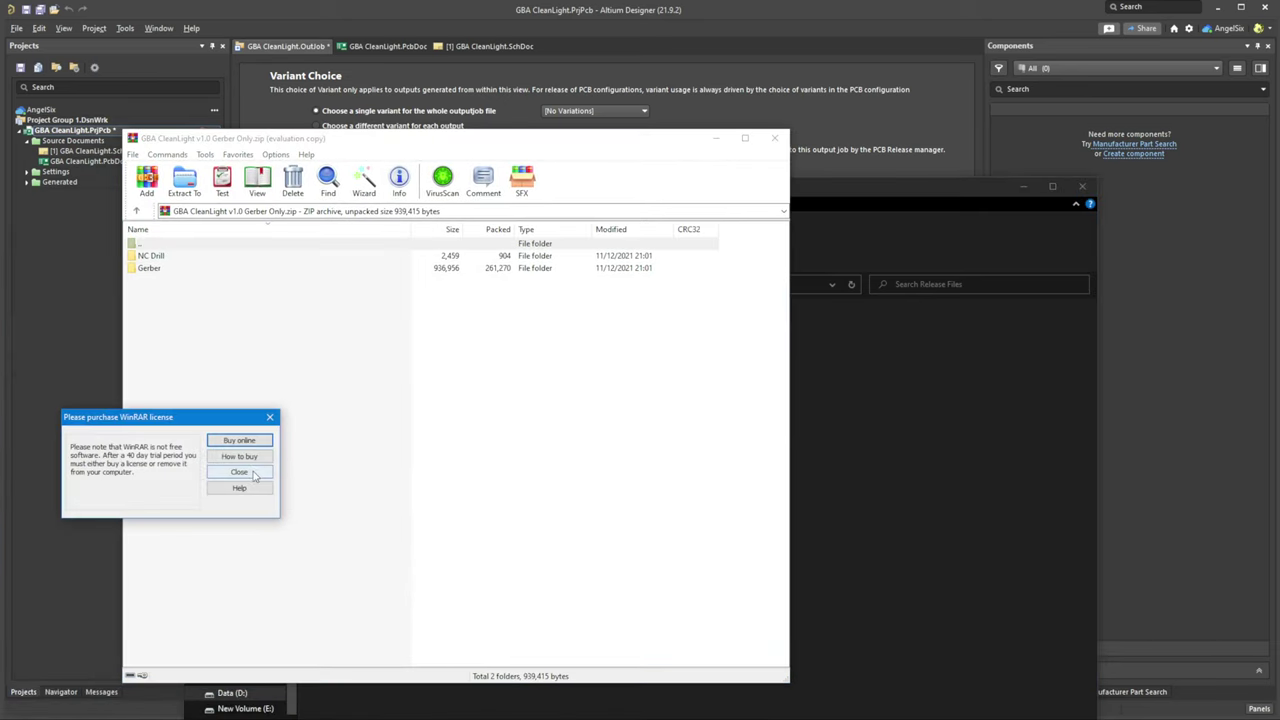
- Dismiss the licence reminder, browse the zip's Gerber and NC Drill folders, and close it
click(242, 471)
click(174, 264)
click(177, 256)
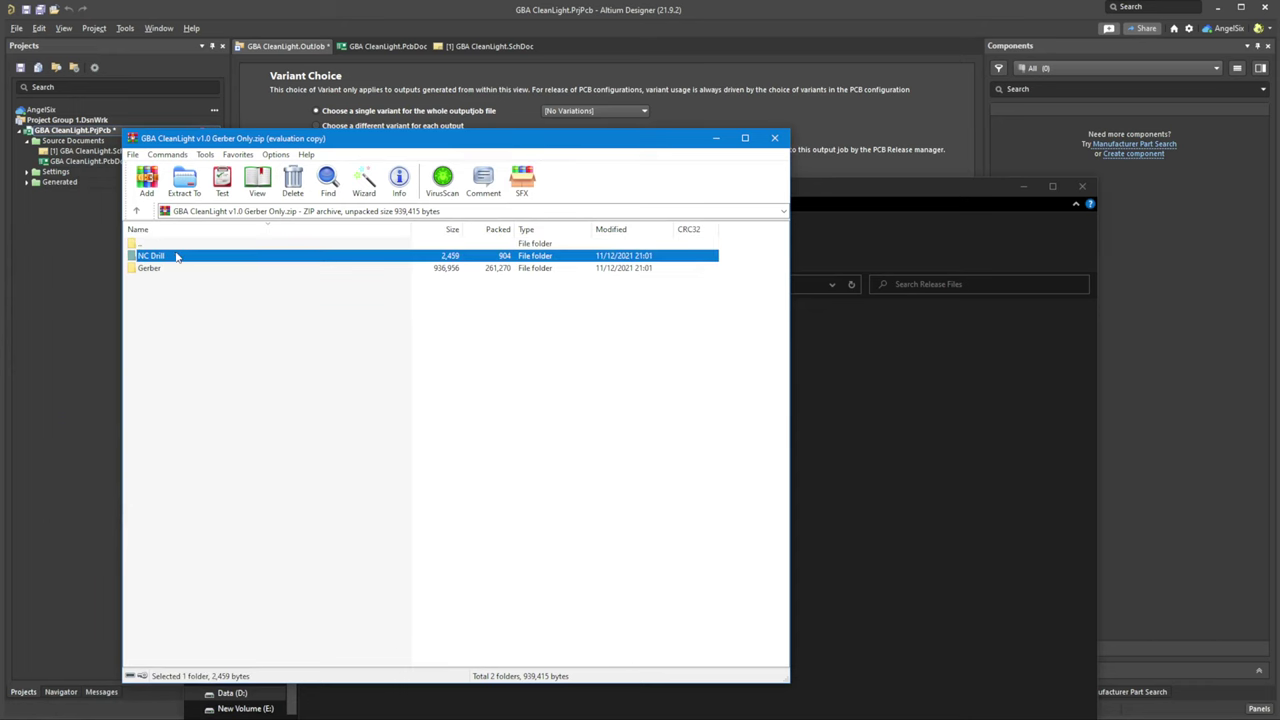
click(775, 139)
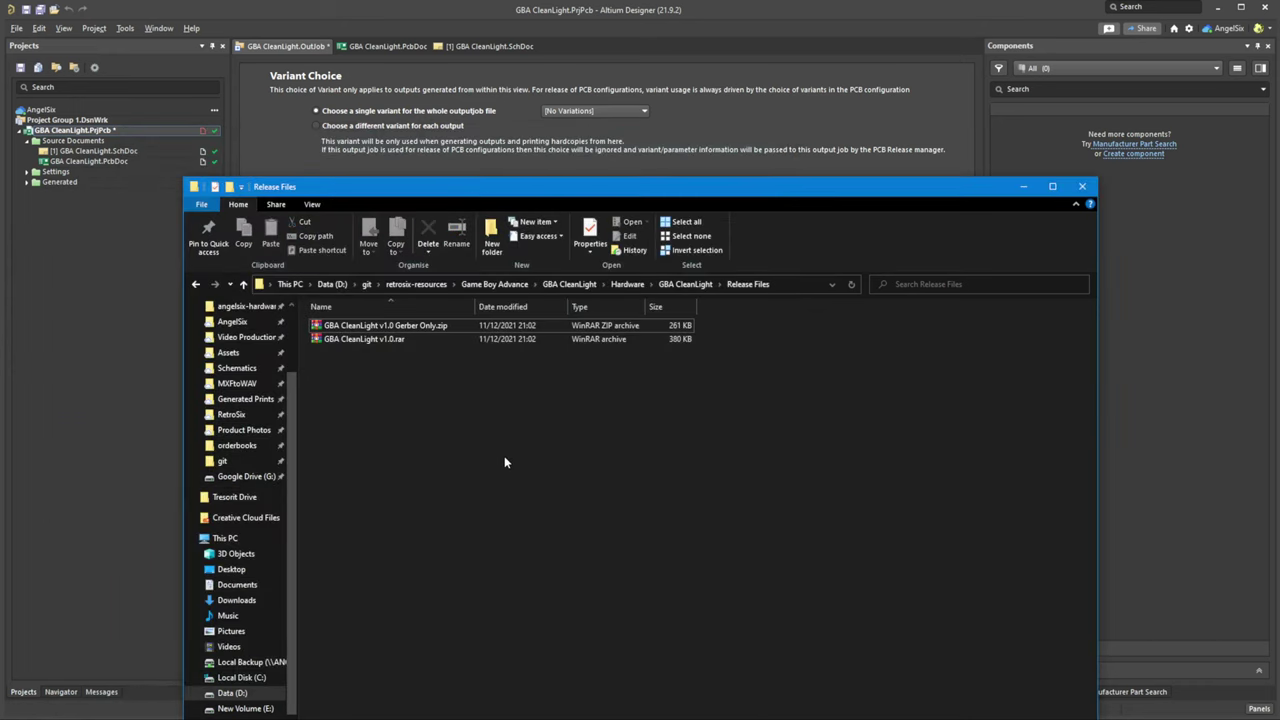
- Open GBA CleanLight v1.0.rar, browse its PCB 3D Print, PCB Print and NC Drill folders, and close it
double_click(389, 340)
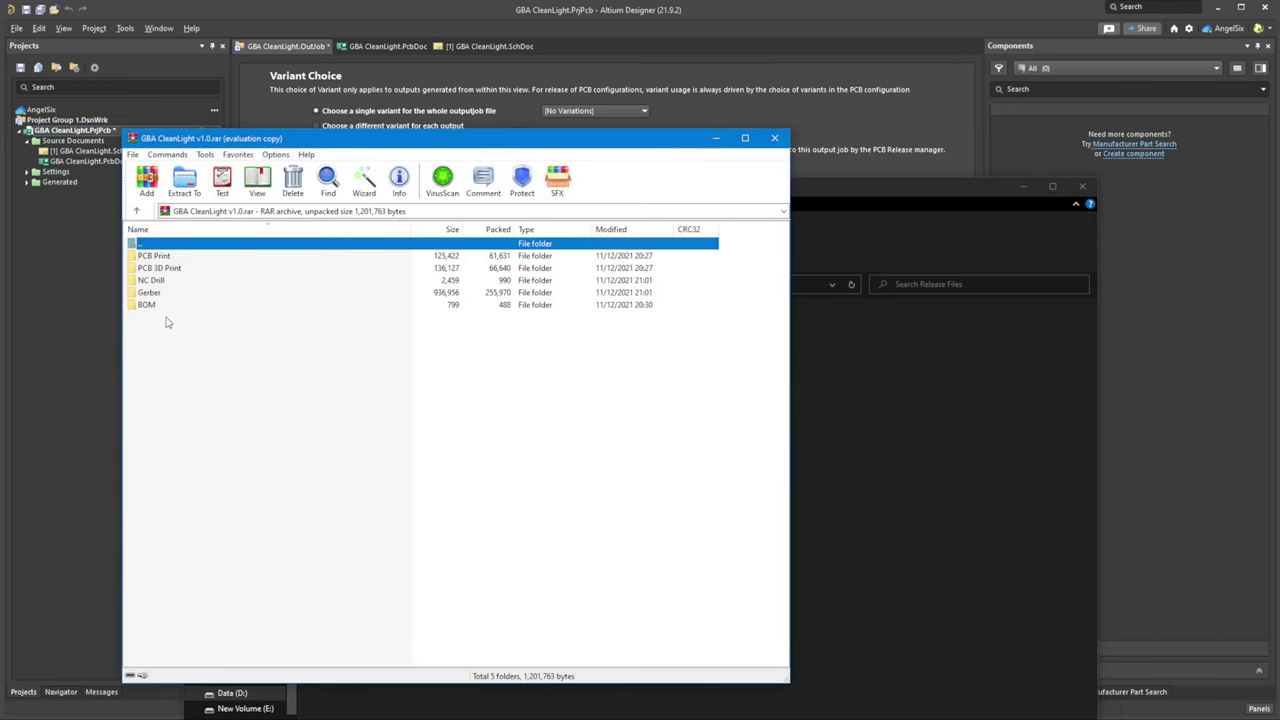
key(Escape)
click(157, 268)
click(162, 256)
click(165, 280)
click(168, 256)
click(374, 446)
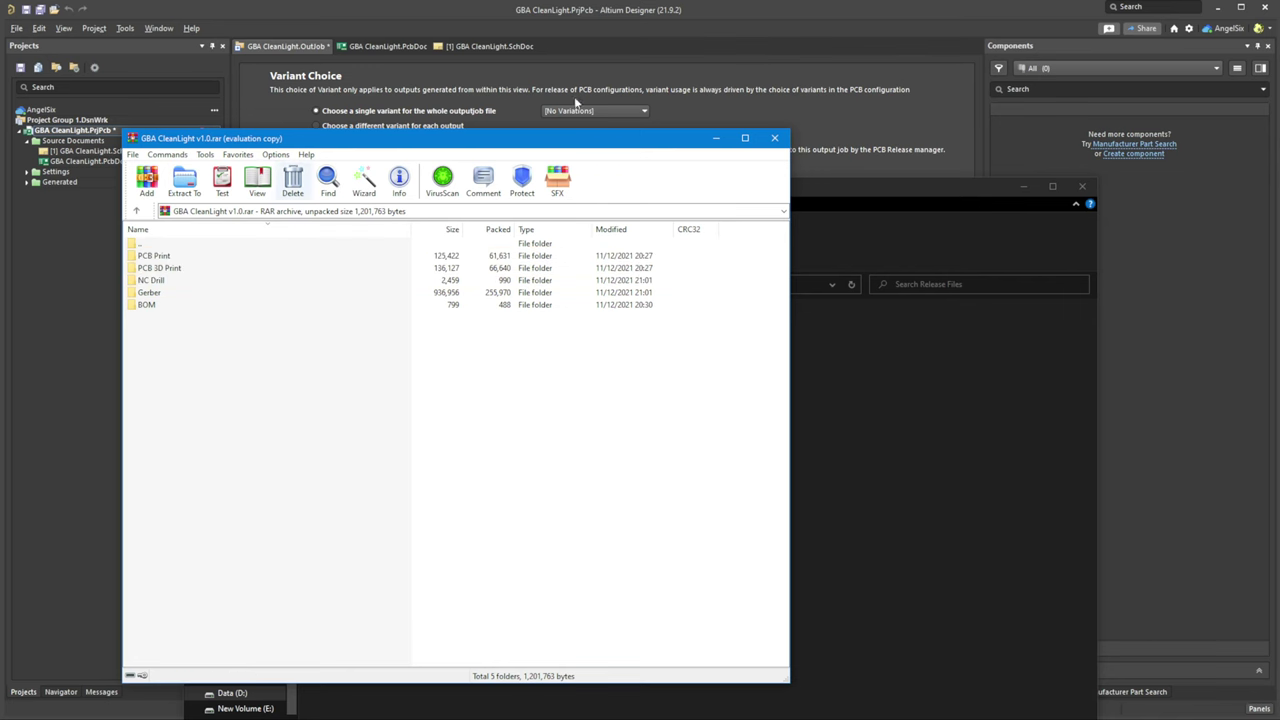
click(774, 137)
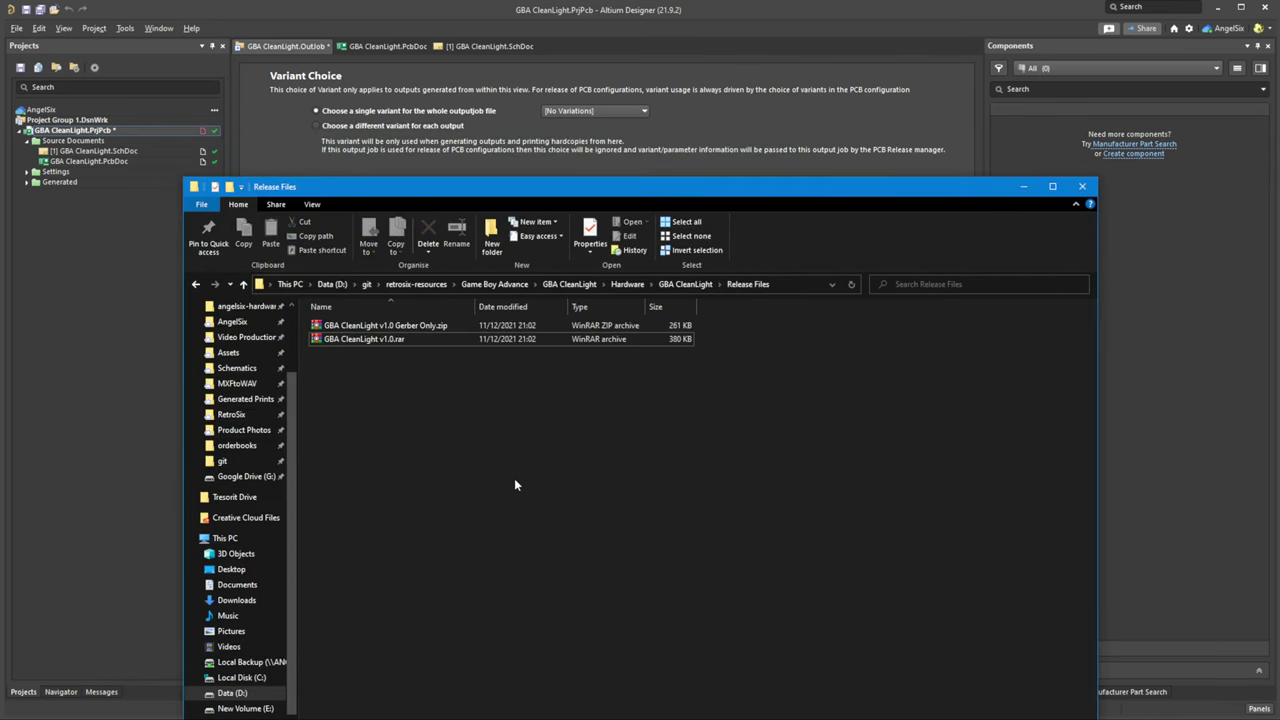
drag(508, 186, 575, 253)
drag(472, 488, 430, 393)
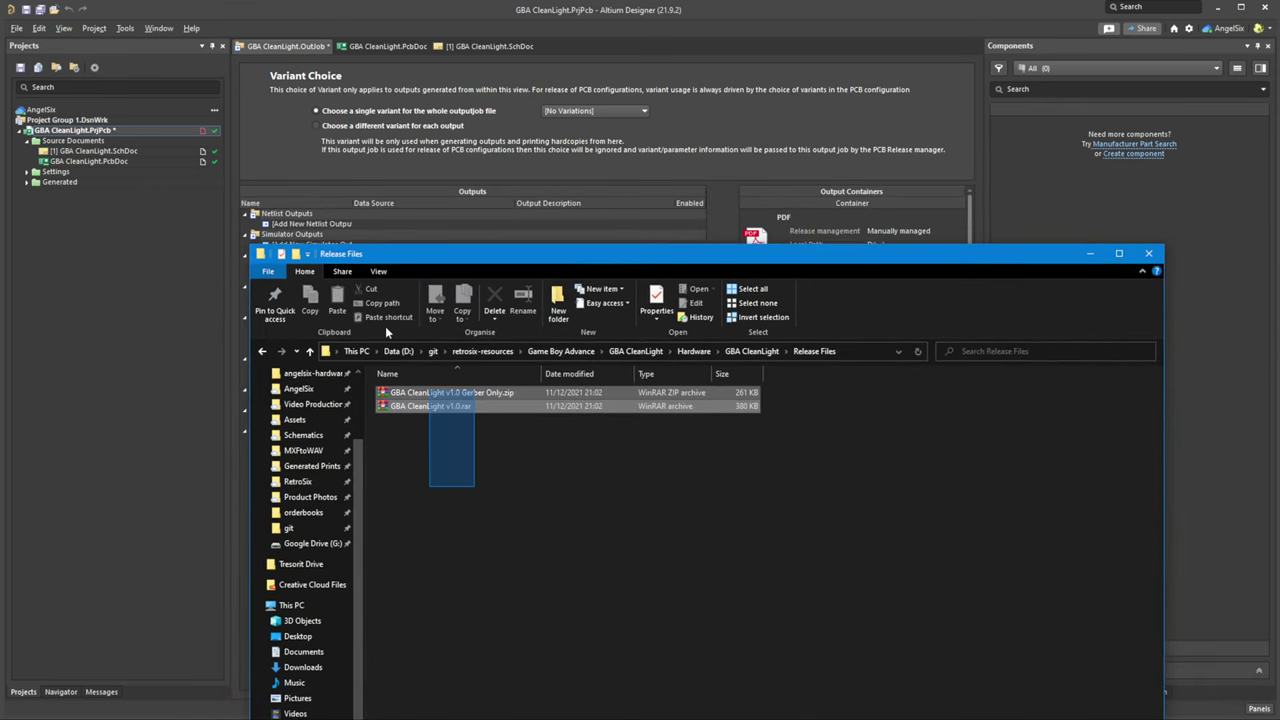
click(457, 395)
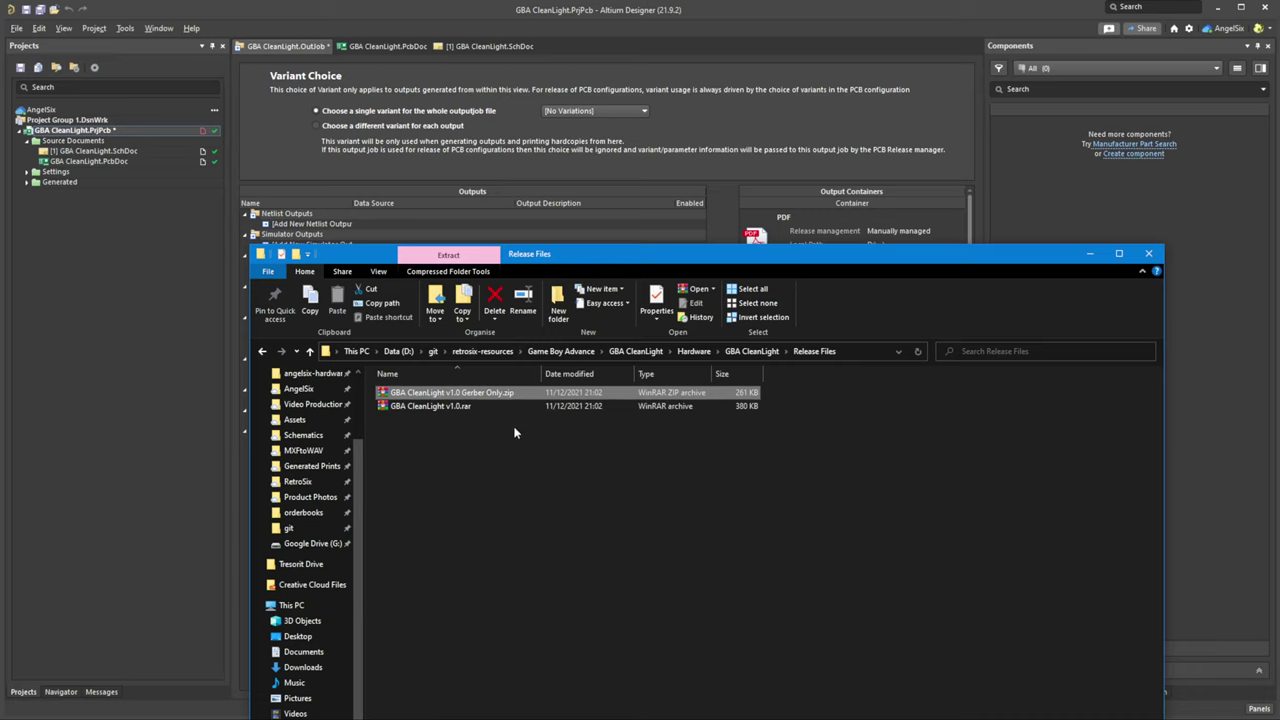
click(504, 491)
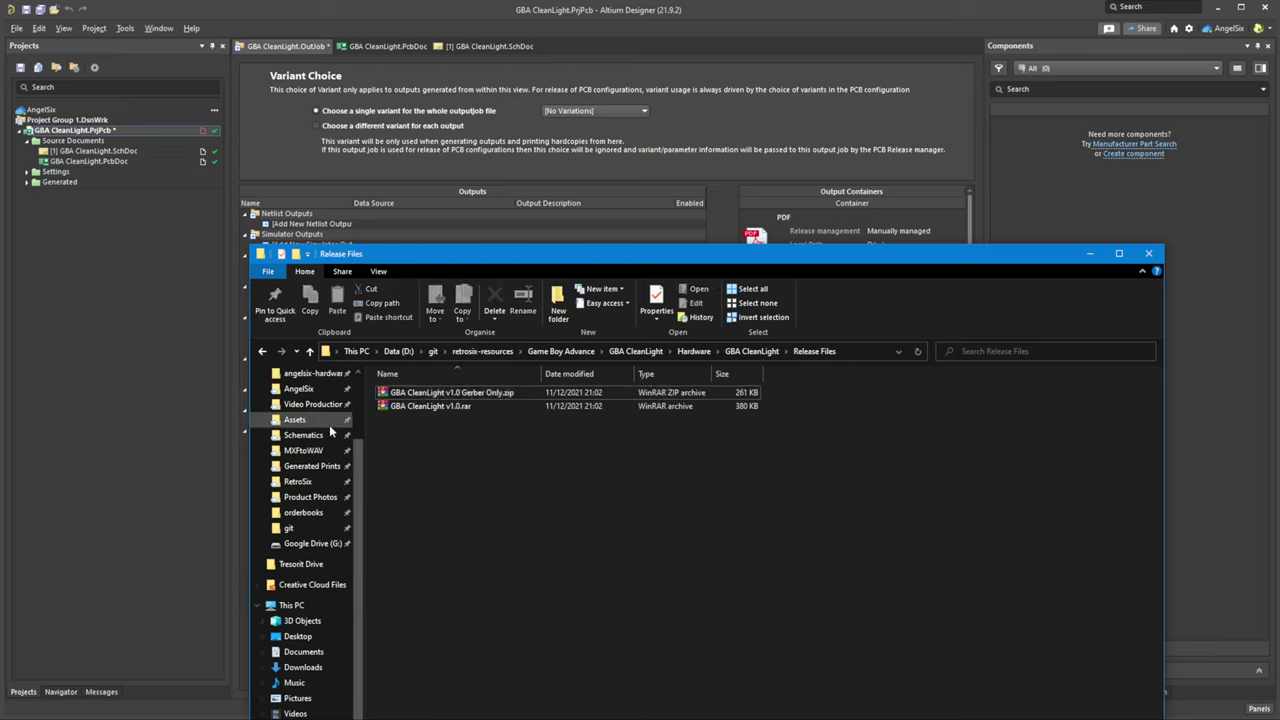
scroll(329, 424, up, 2)
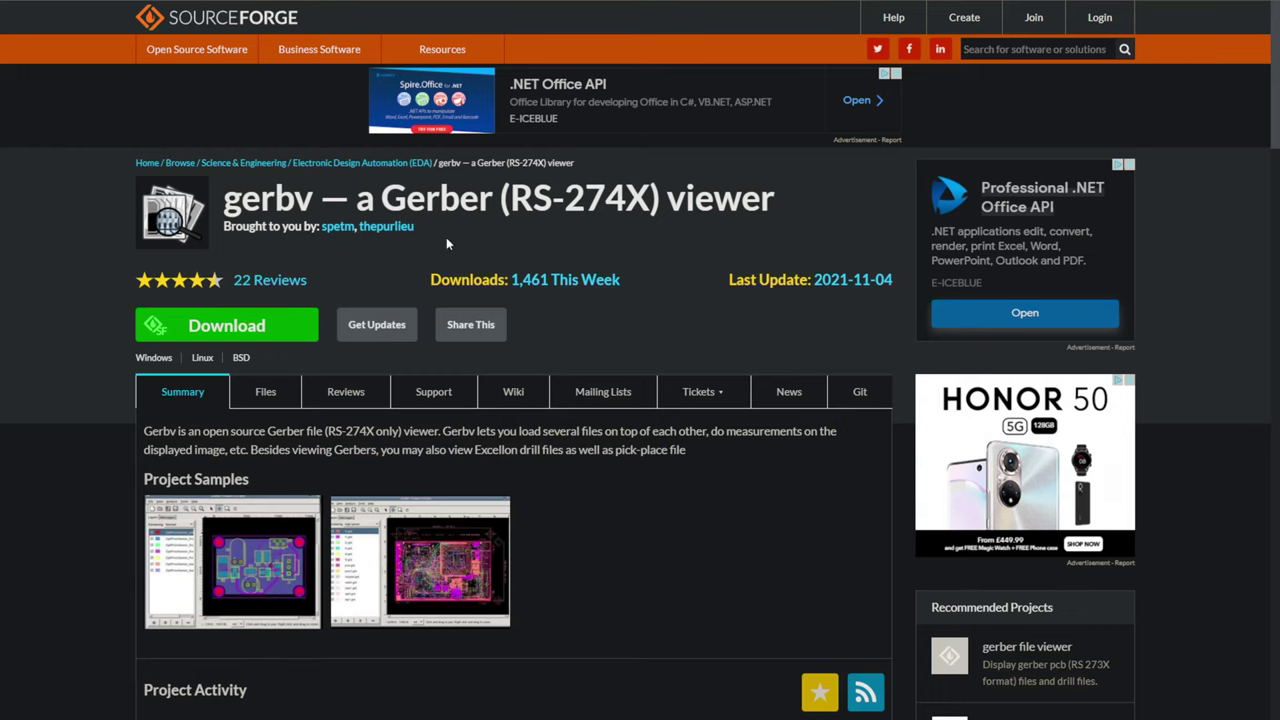
- Download gerbv from its SourceForge project page
click(253, 331)
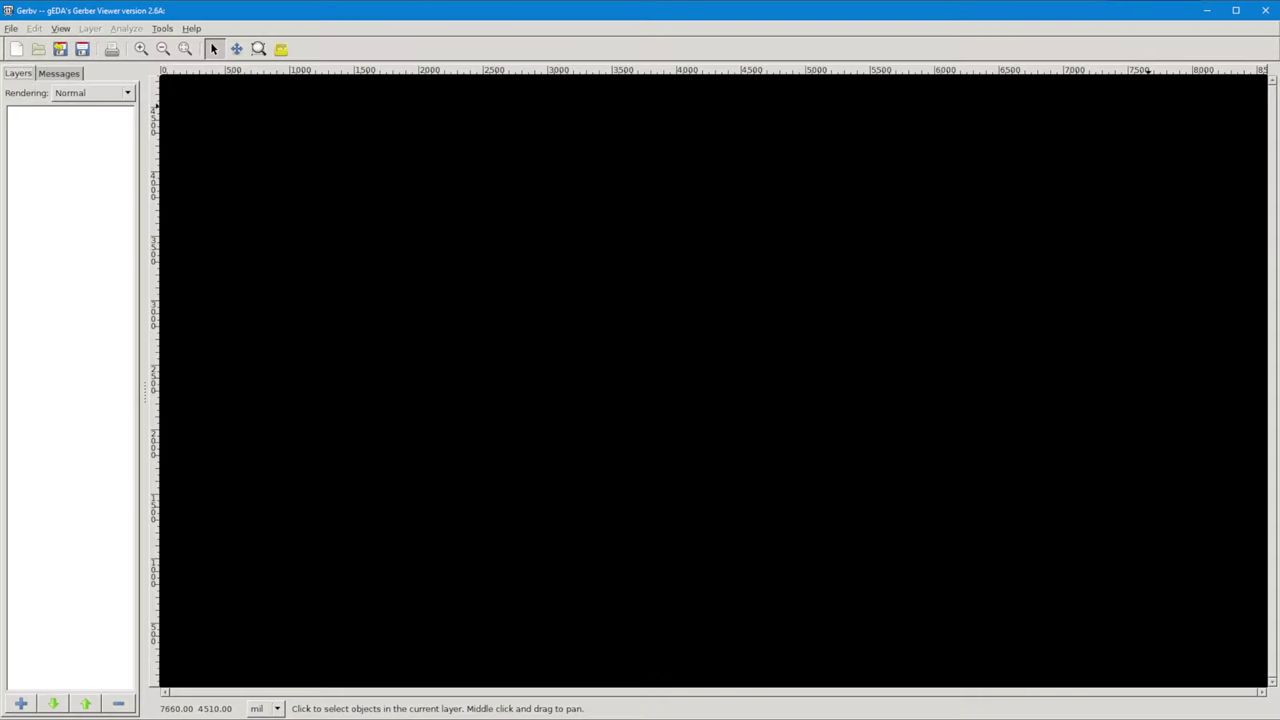
- Load the GBA CleanLight Gerber layer files, GBL through GTS, into gerbv
click(19, 704)
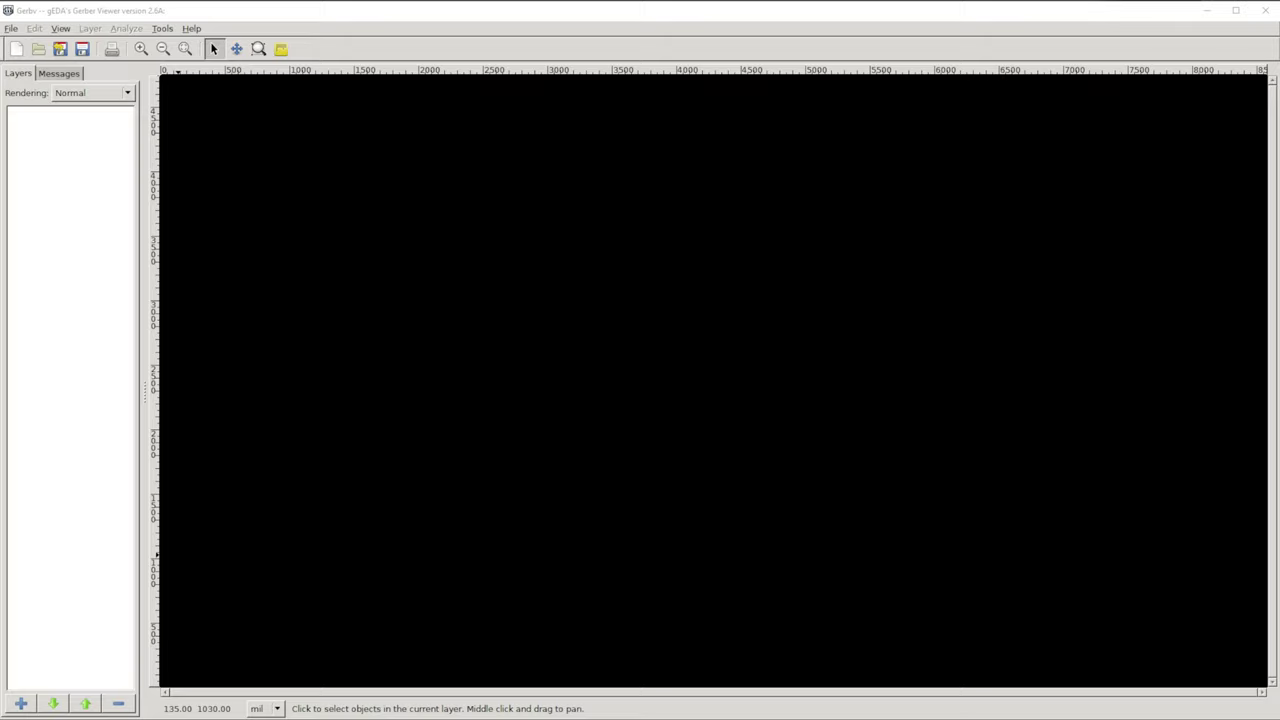
key(Return)
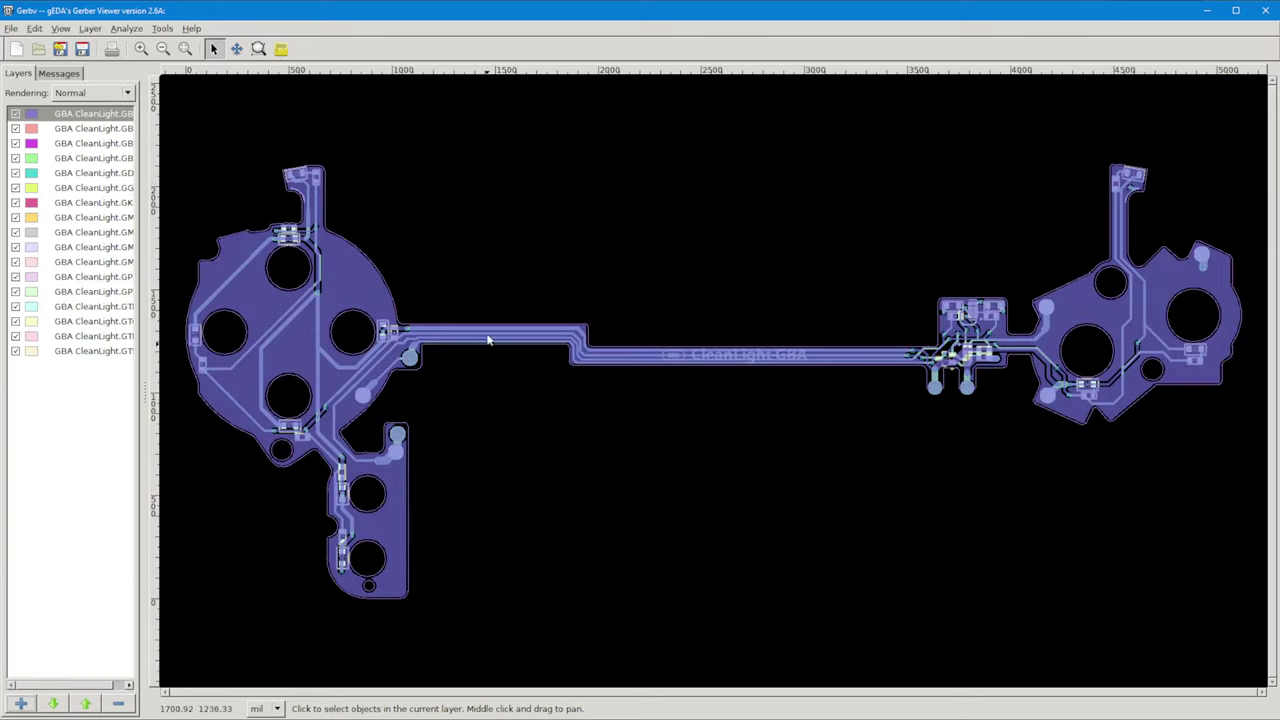
scroll(386, 320, up, 3)
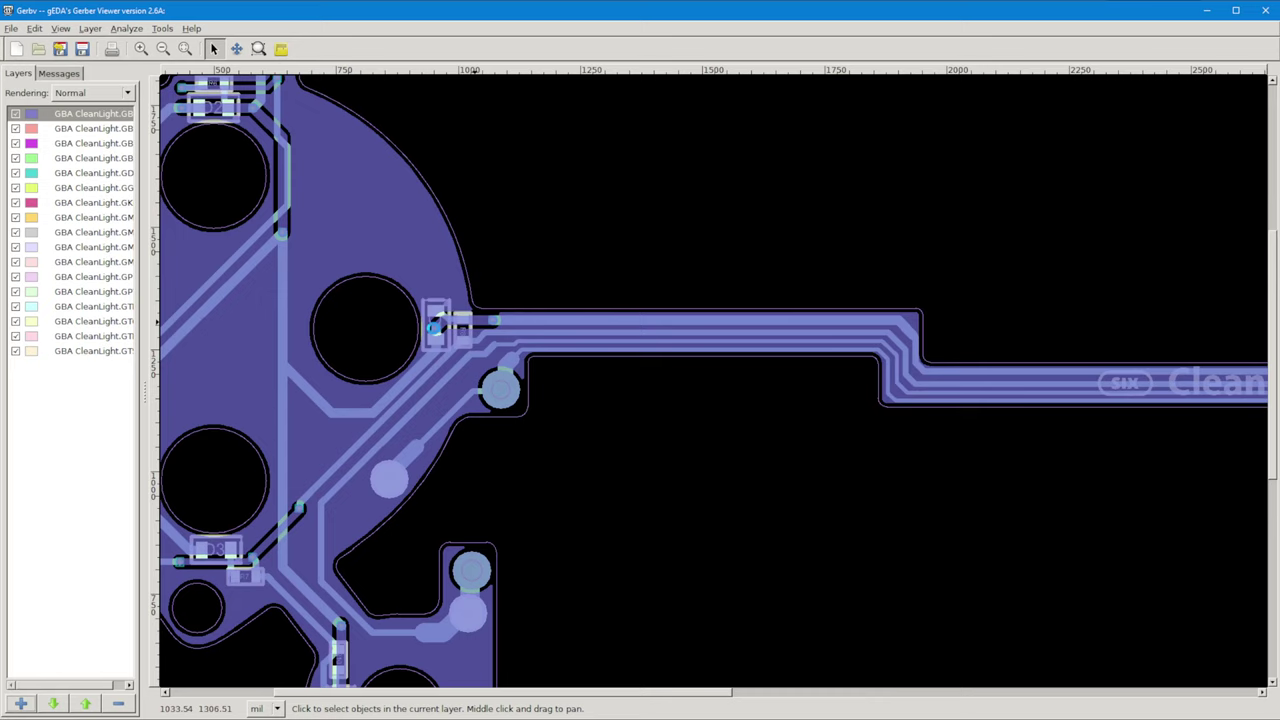
scroll(481, 384, up, 1)
- Frame the board's round left end and widen the Layers panel to show full layer names
scroll(481, 384, down, 1)
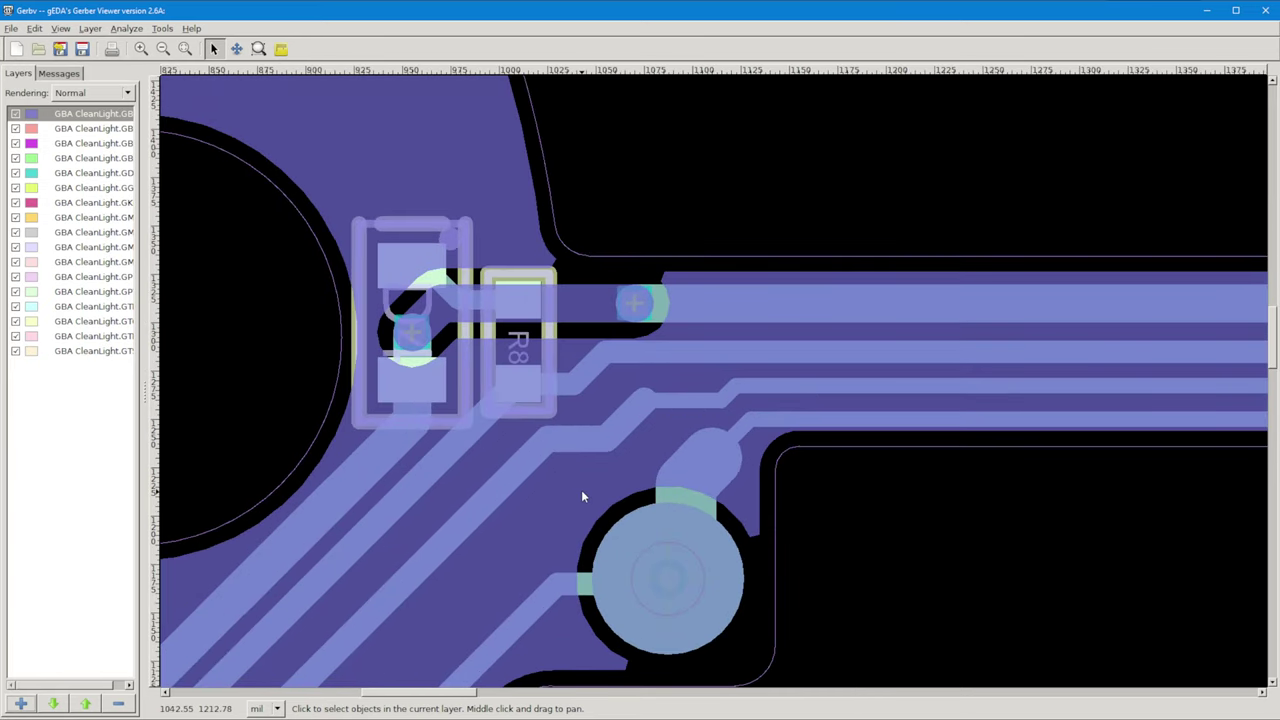
scroll(585, 490, down, 1)
scroll(584, 488, down, 3)
scroll(575, 428, up, 1)
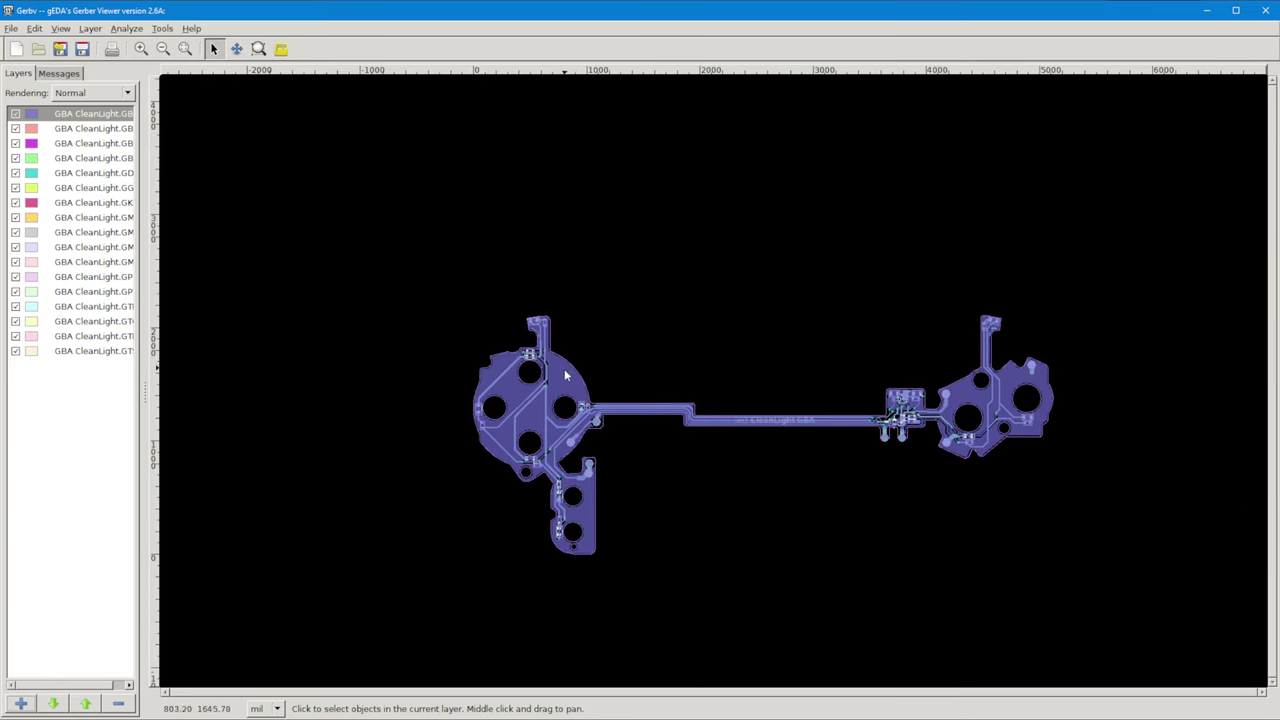
scroll(597, 428, up, 1)
middle_drag(583, 514, 498, 401)
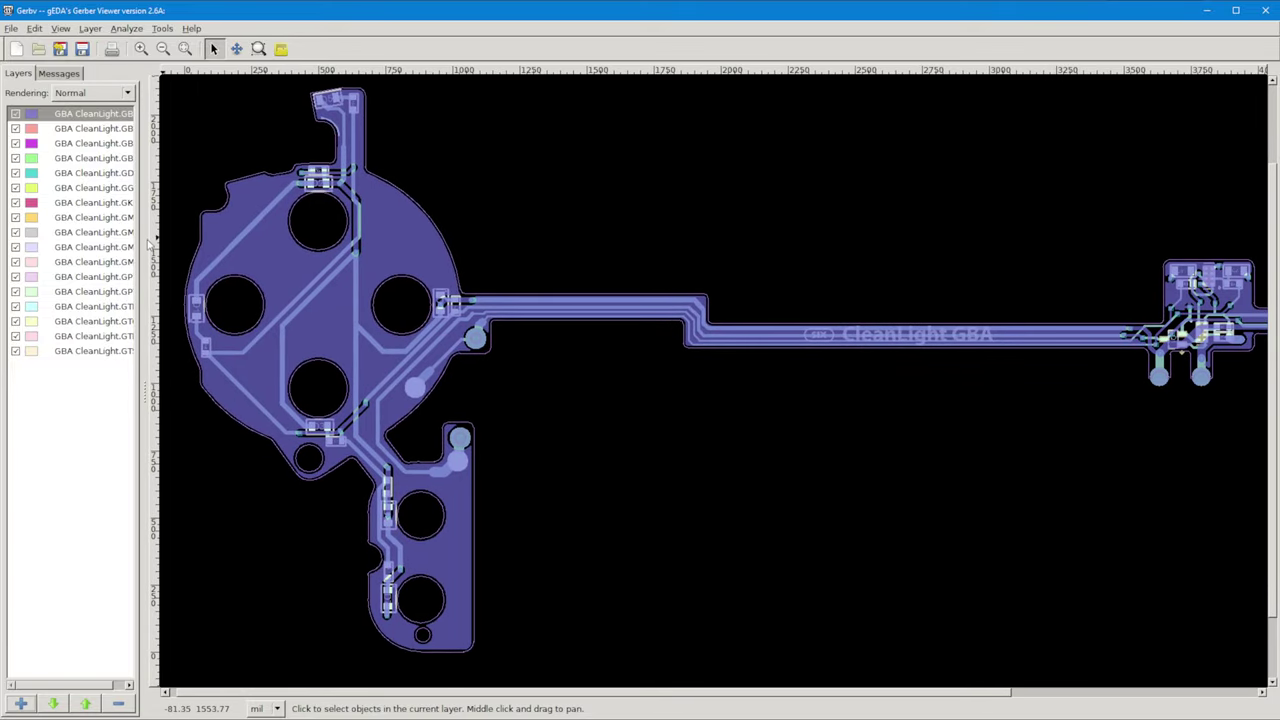
drag(143, 261, 212, 265)
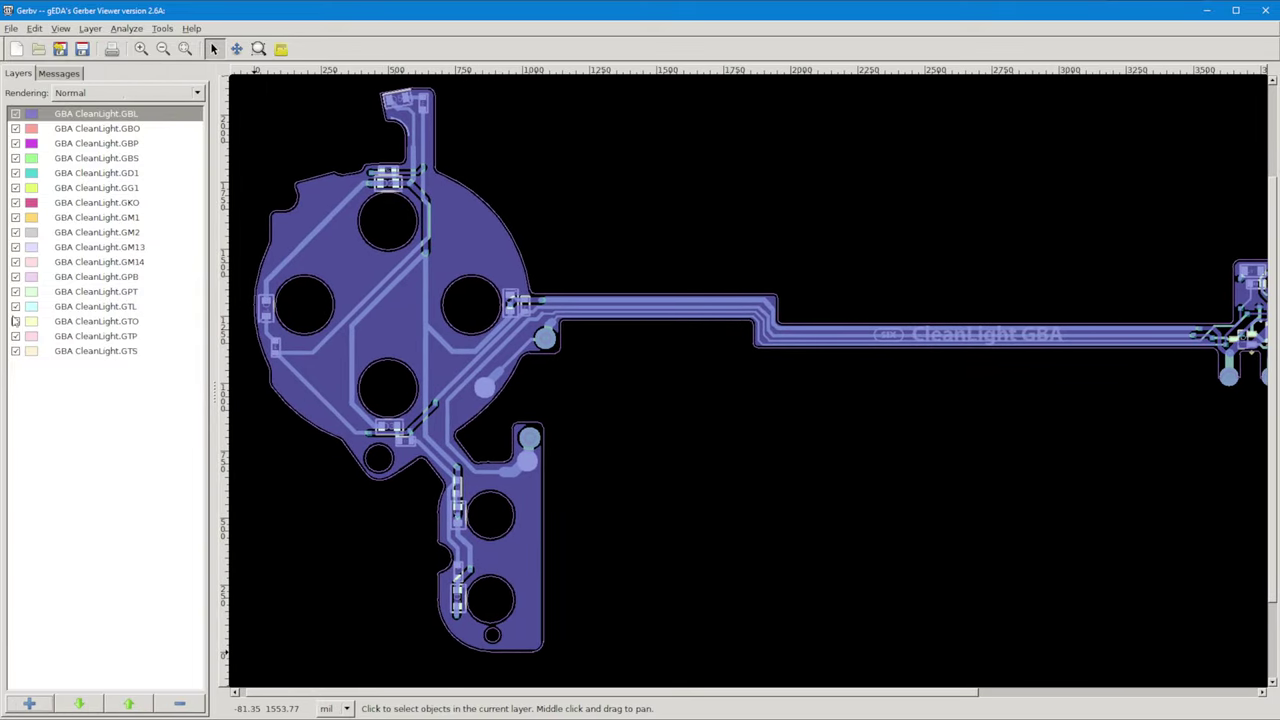
- Hide layers one at a time: GTL, GPT, GPB, GM14, GM13, GM2, GM1, GKO, GG1, GD1, GBP, GBO, GBL, GBS
click(15, 307)
click(15, 291)
click(15, 276)
click(15, 261)
click(15, 247)
click(15, 232)
click(15, 217)
click(15, 202)
click(15, 187)
click(15, 173)
click(15, 143)
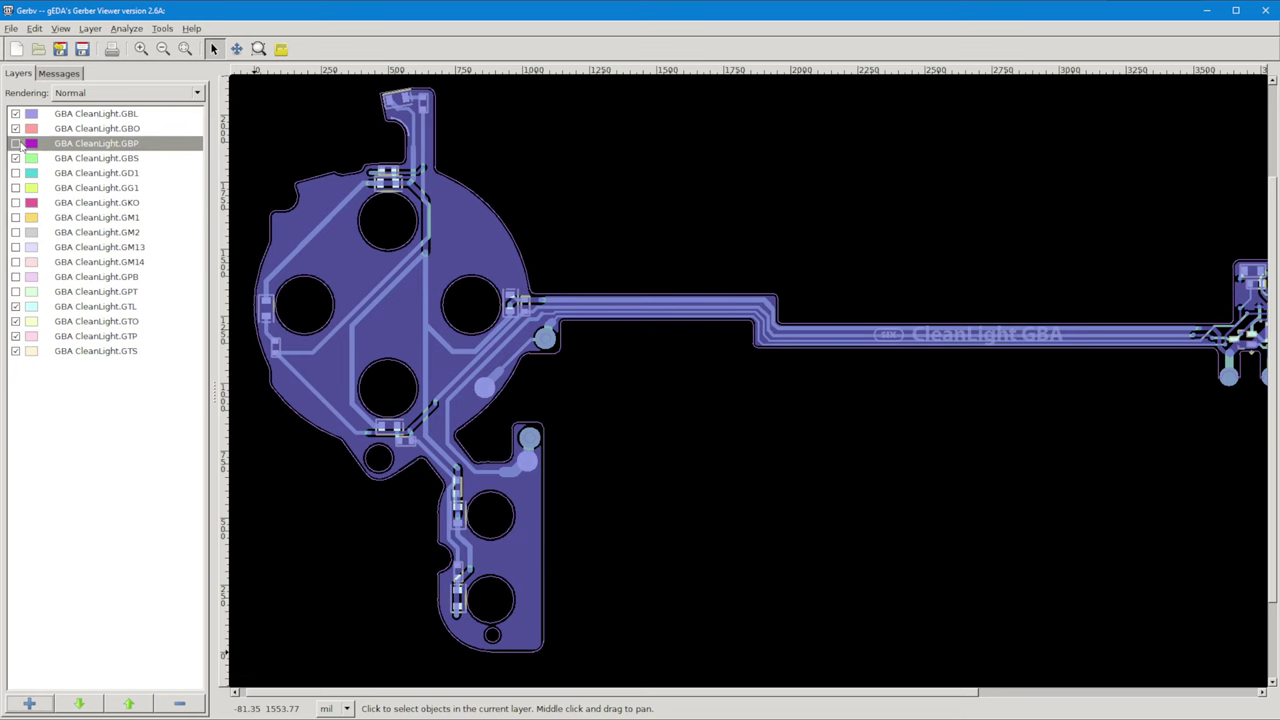
click(15, 128)
click(15, 113)
click(15, 158)
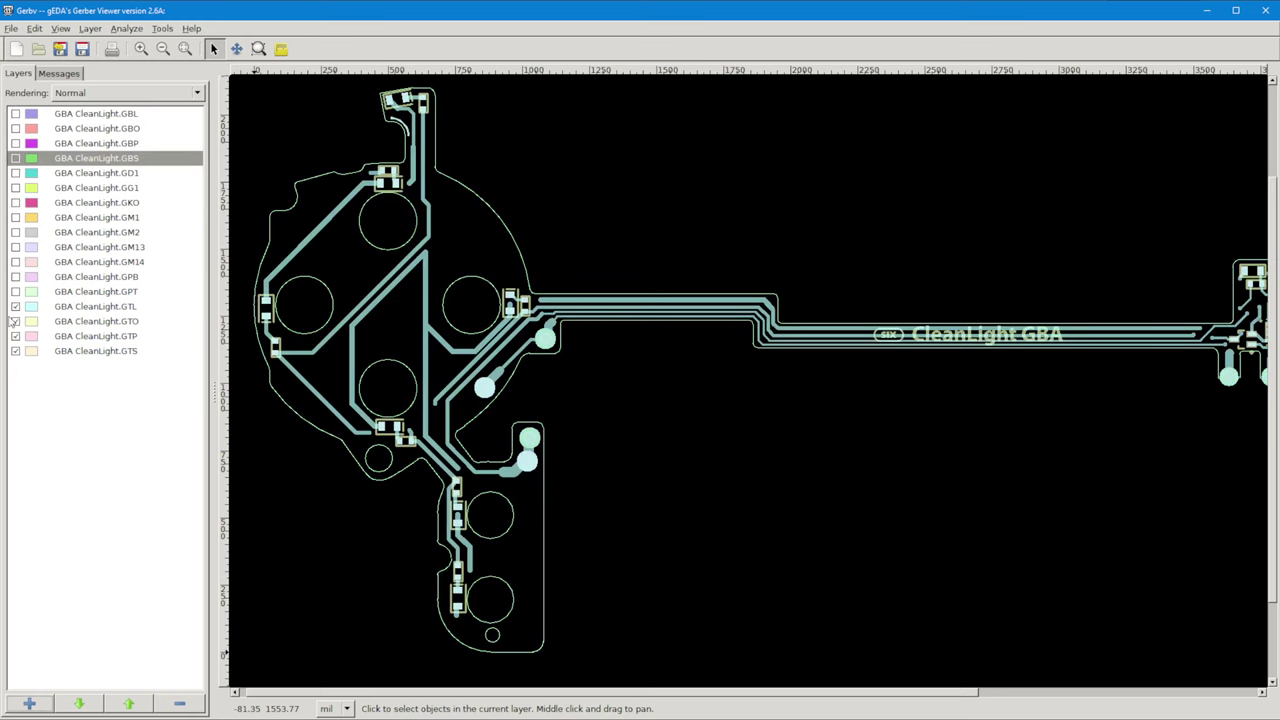
- Hide GTL, GTP and GTS to leave only the GTO silkscreen, briefly toggling GTL and GPT
click(15, 306)
click(15, 336)
click(15, 351)
click(15, 321)
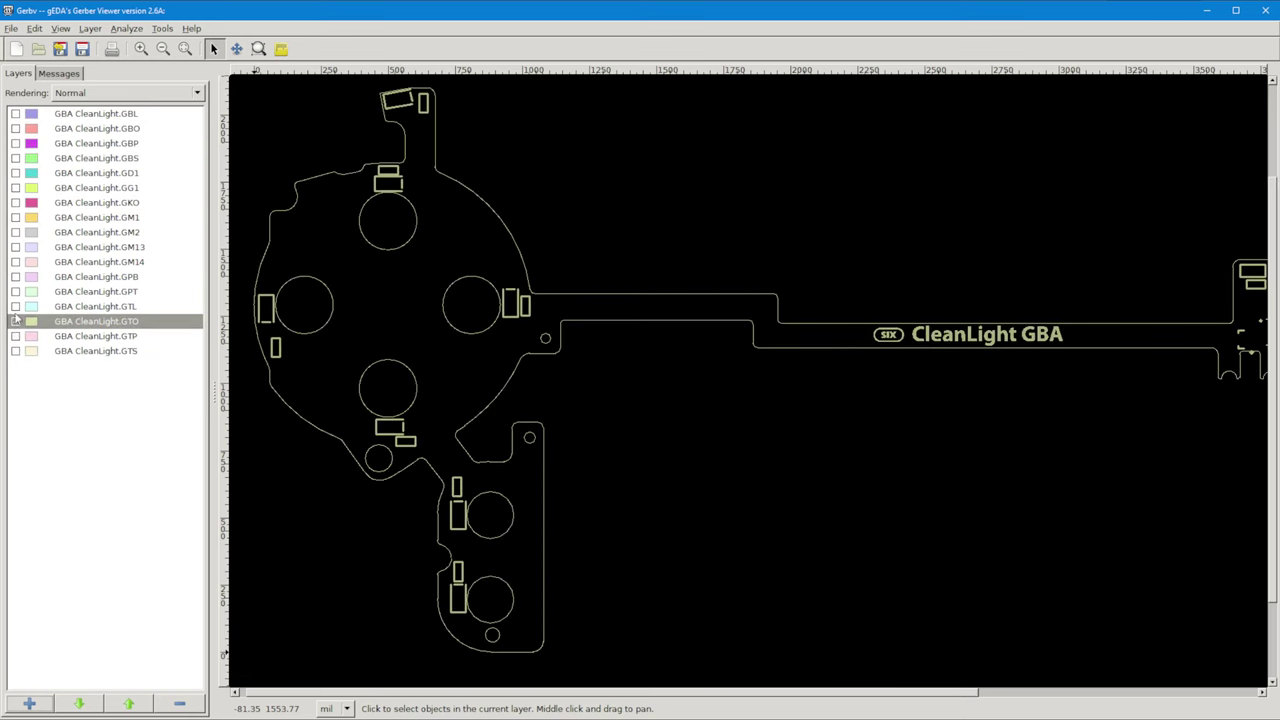
click(15, 306)
click(15, 306)
click(15, 291)
click(15, 291)
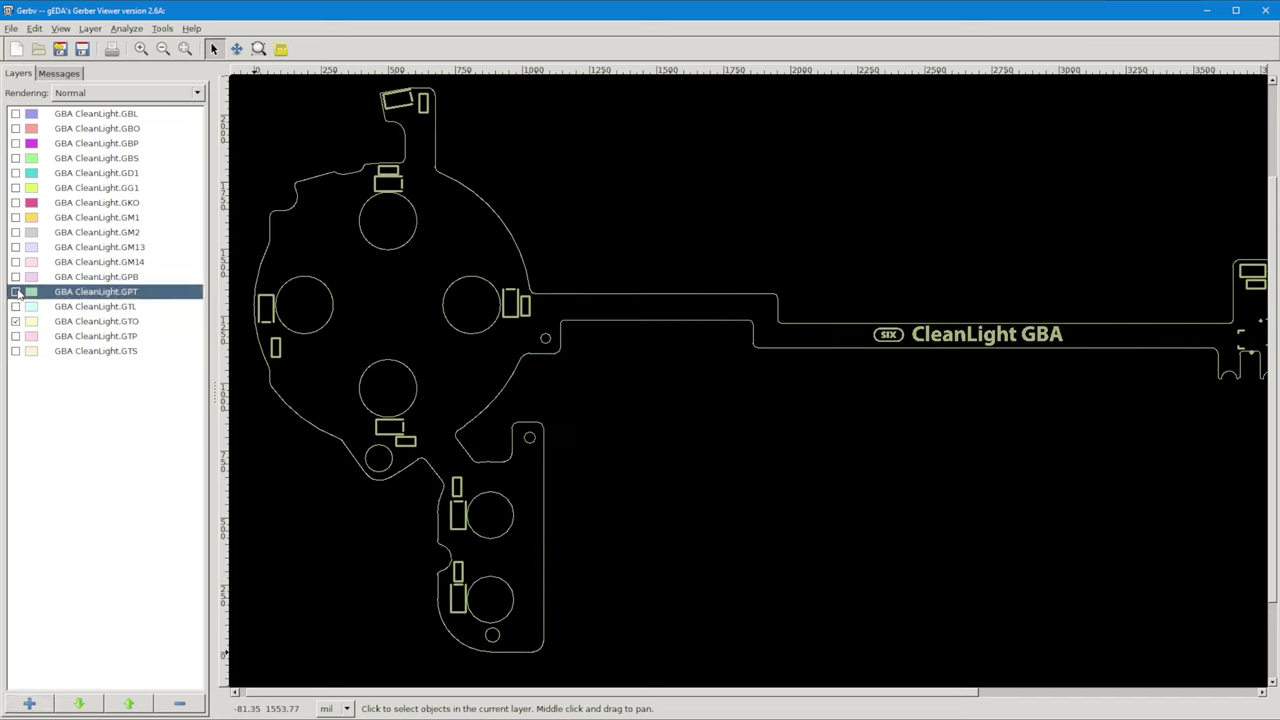
- Turn GPB, GM14, GM13, GM2, GM1, GKO, GG1, GD1, GBS, GBP, GBO and GBL back on
click(15, 276)
click(15, 261)
click(15, 247)
click(15, 232)
click(15, 217)
click(15, 202)
click(15, 187)
click(15, 172)
click(15, 158)
click(15, 143)
click(15, 128)
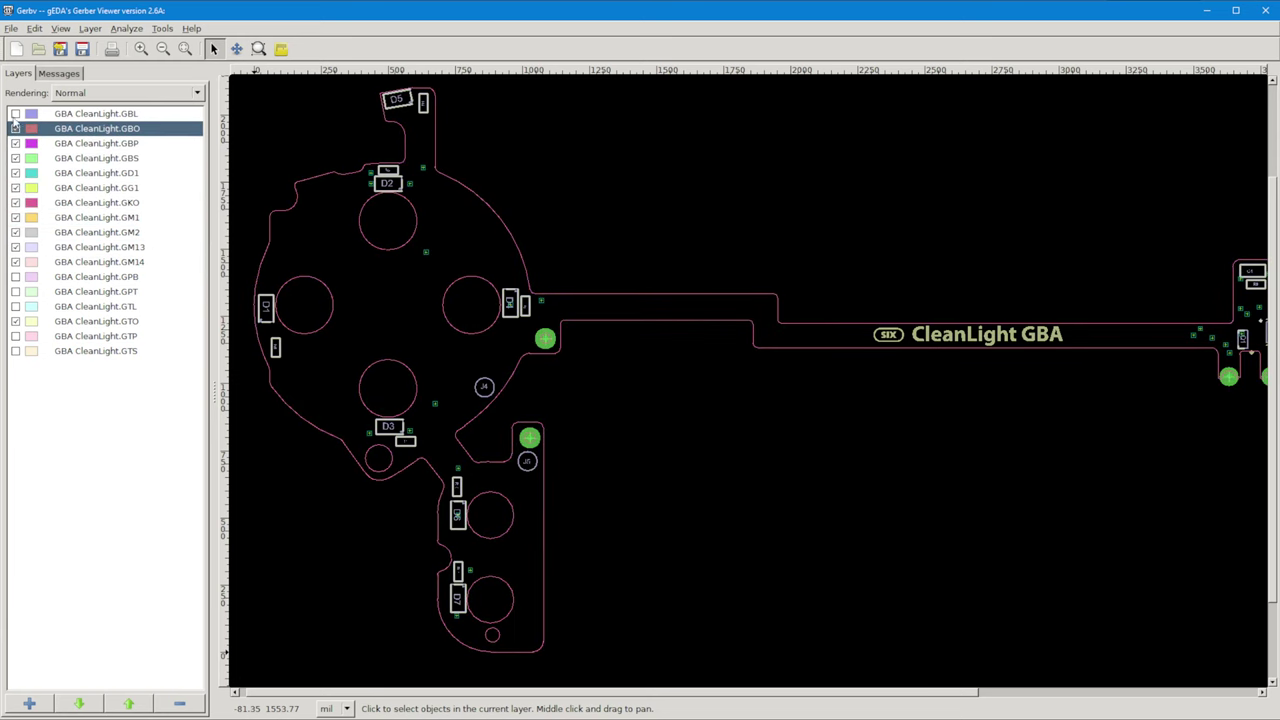
click(15, 113)
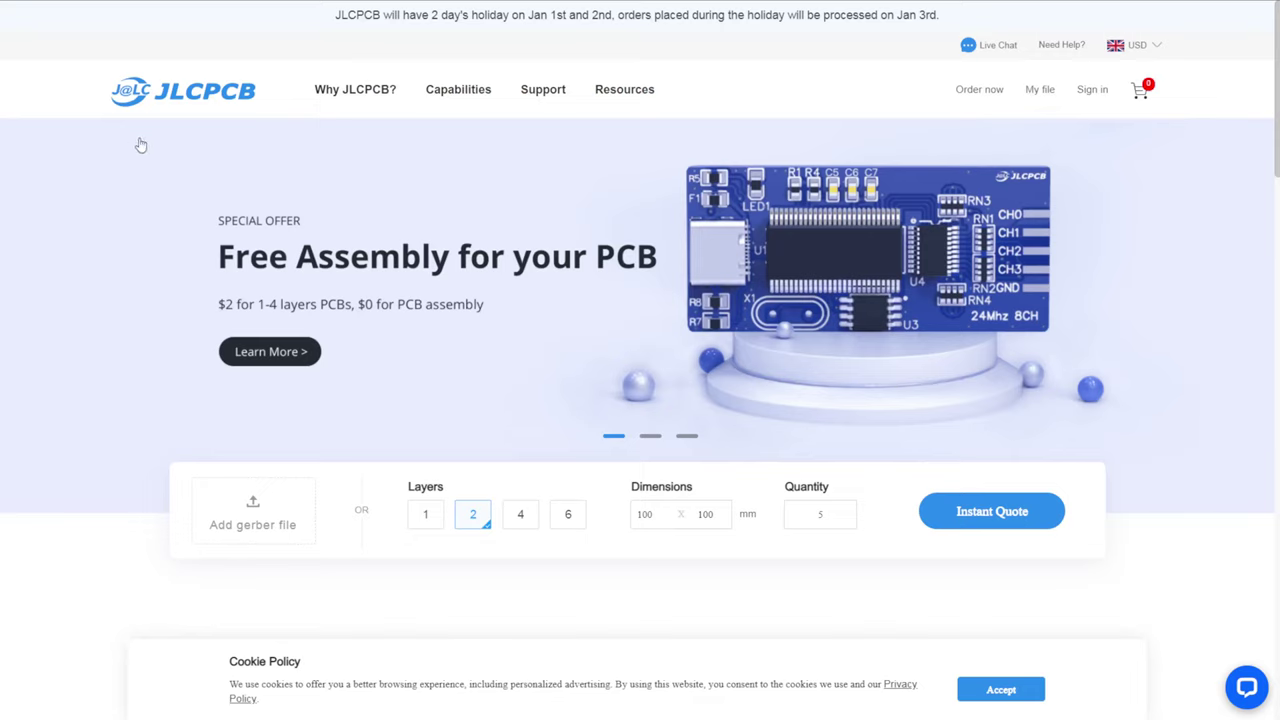
- Look over the JLCPCB homepage and accept the cookie policy
scroll(390, 265, down, 1)
scroll(393, 266, up, 1)
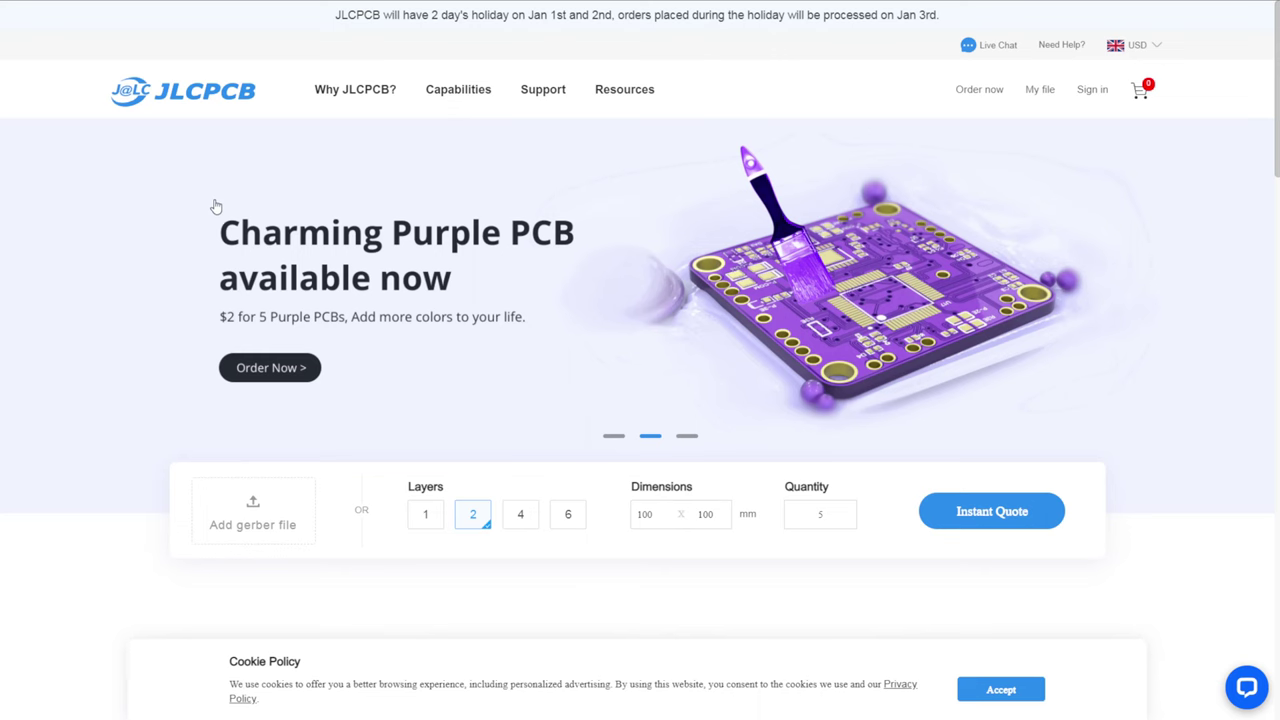
scroll(337, 377, down, 1)
scroll(334, 349, up, 1)
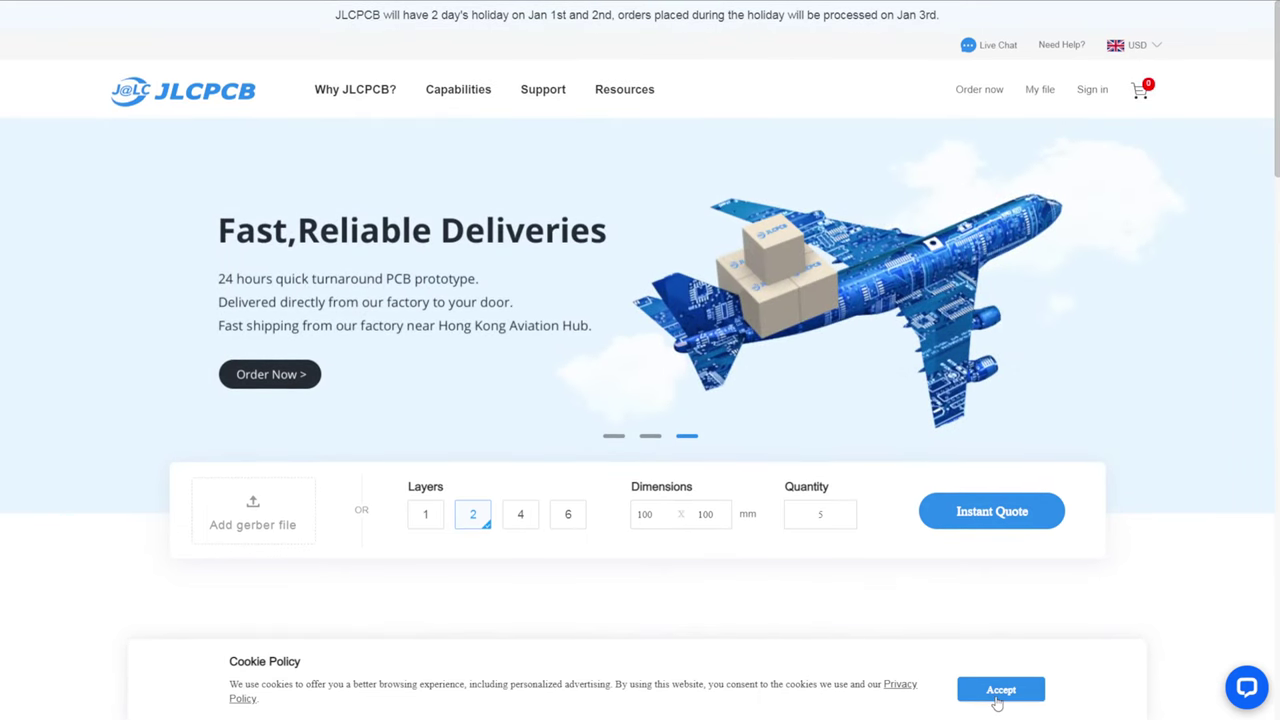
click(1000, 690)
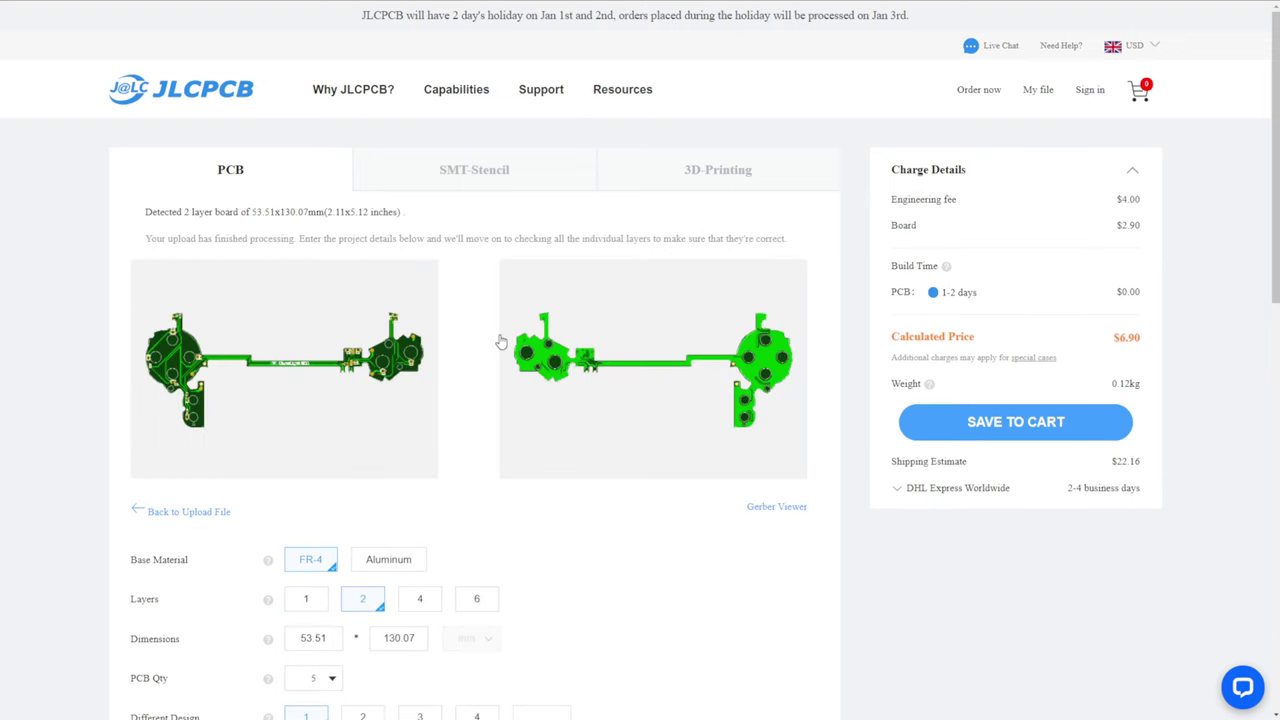
- Scroll to the PCB options and highlight the PCB Qty and PCB Thickness labels
scroll(426, 382, down, 1)
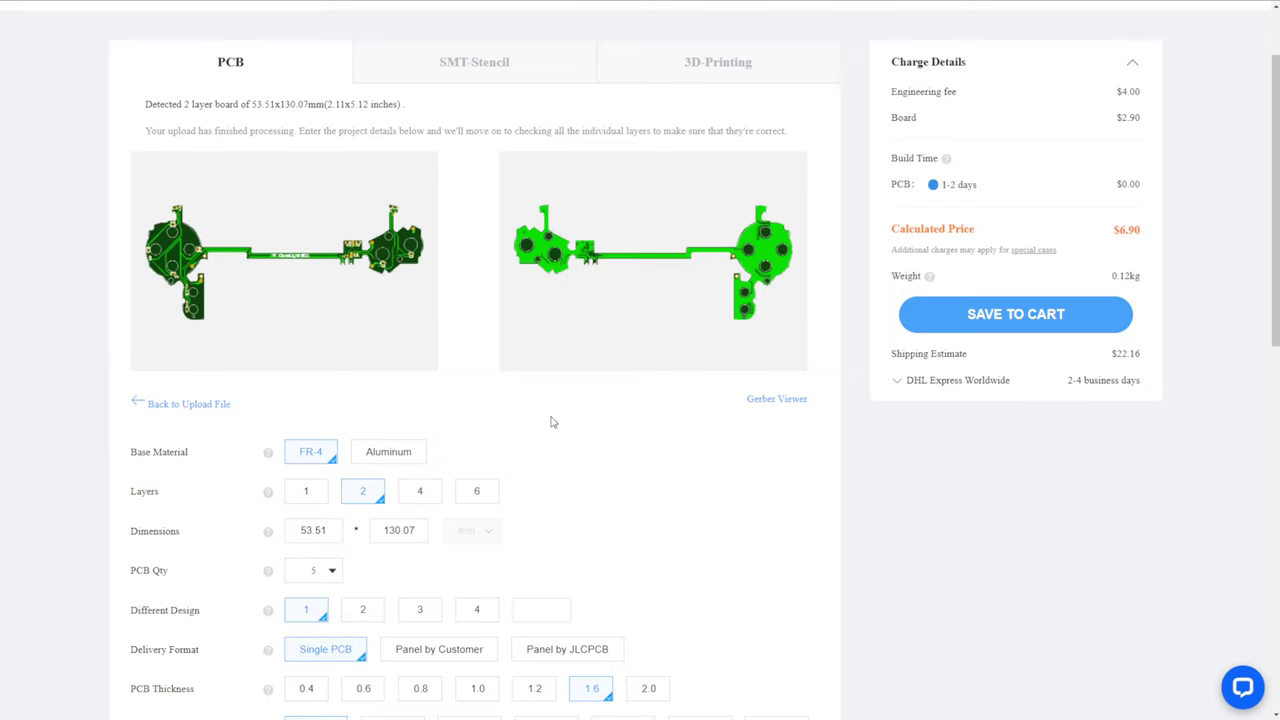
scroll(555, 418, down, 6)
scroll(703, 487, up, 3)
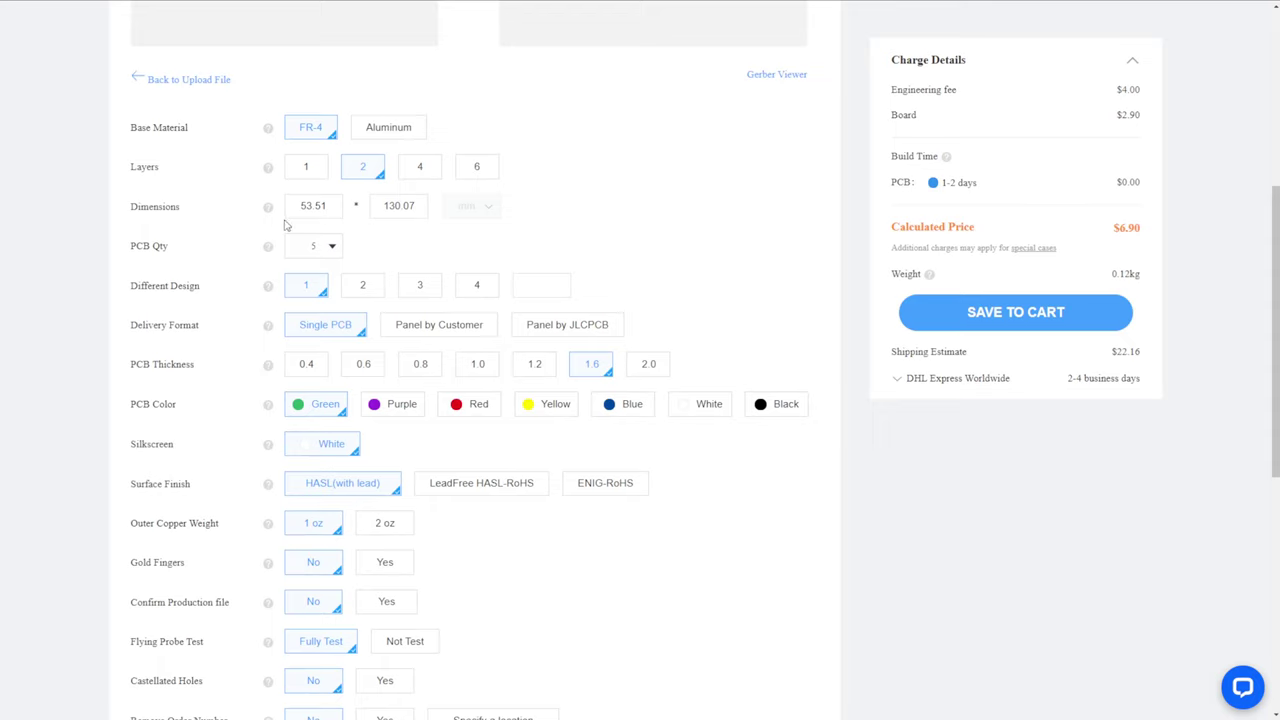
drag(134, 248, 229, 250)
click(195, 246)
drag(140, 371, 330, 367)
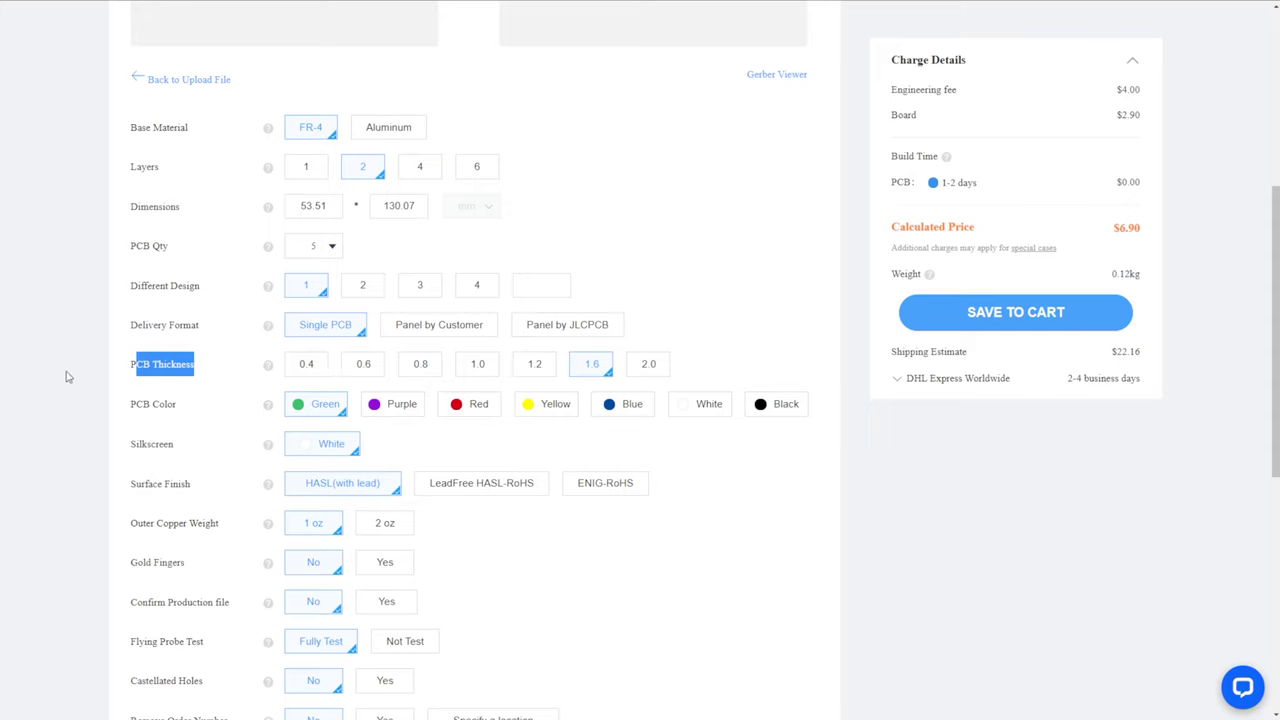
click(153, 377)
- Highlight the 1-2 days build time, then set PCB thickness to 0.4
drag(978, 183, 911, 182)
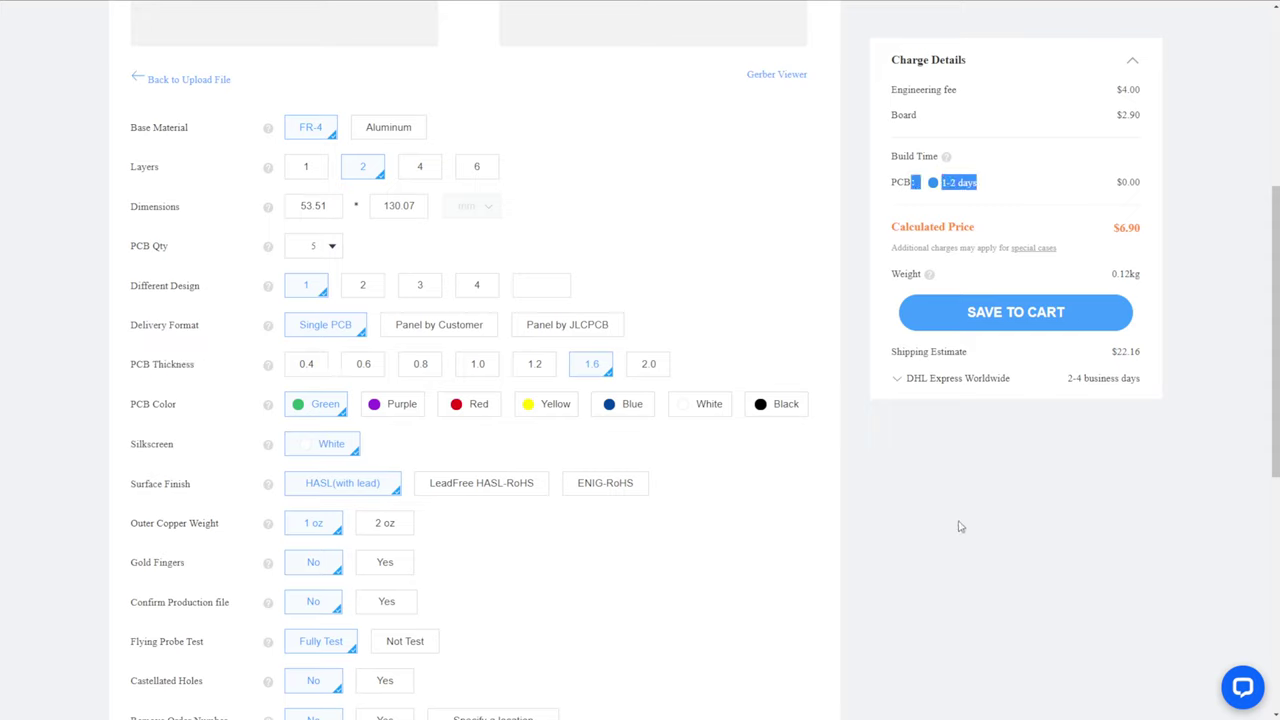
click(984, 195)
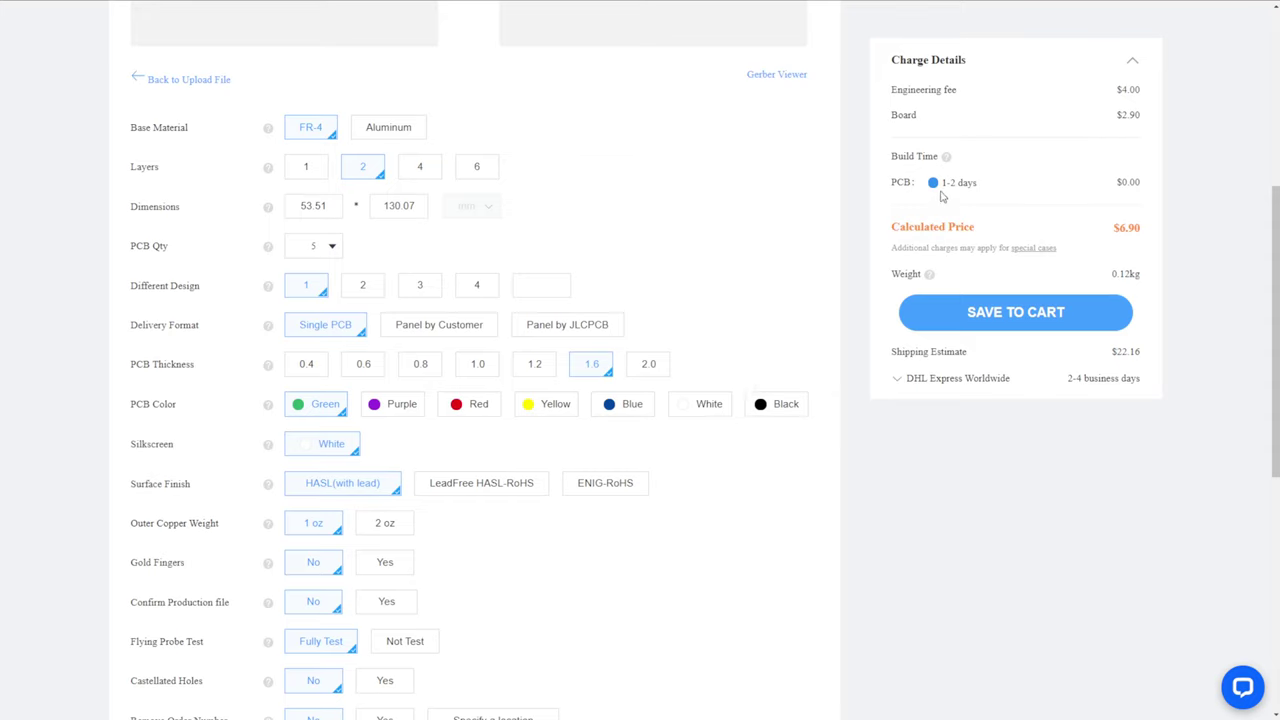
drag(941, 183, 986, 185)
click(990, 186)
click(300, 254)
click(305, 366)
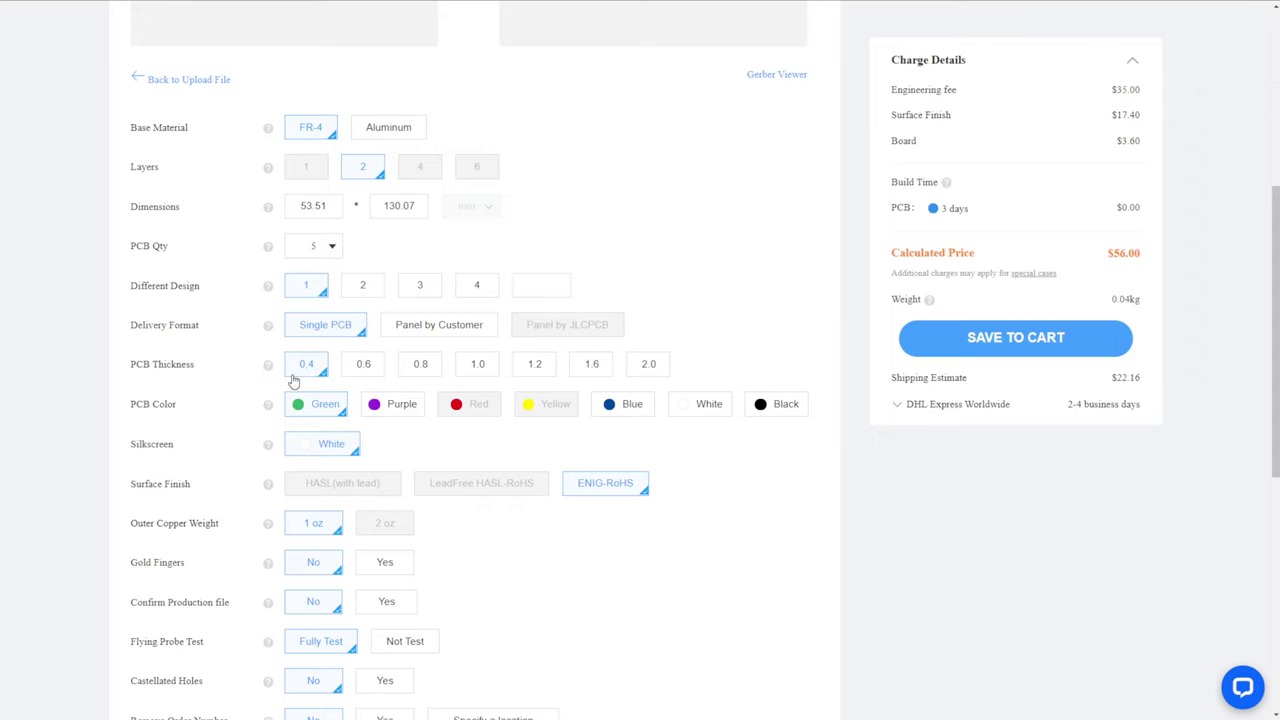